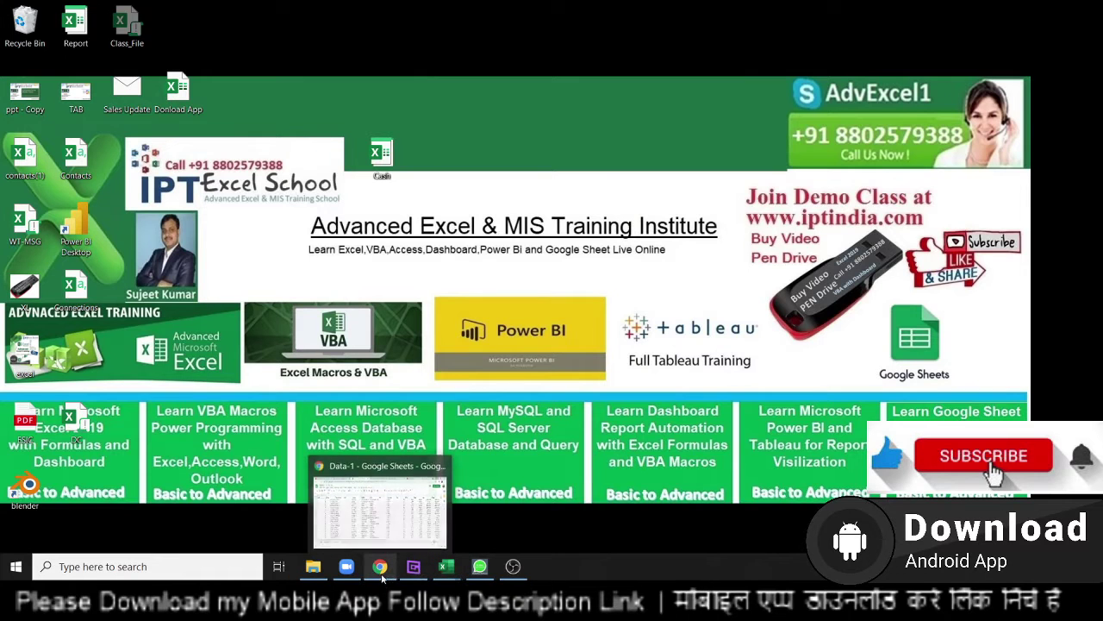
Step: Restore the Data-1 Google Sheets window in Chrome from the taskbar
{"action": "left_click", "coordinate": [364, 535]}
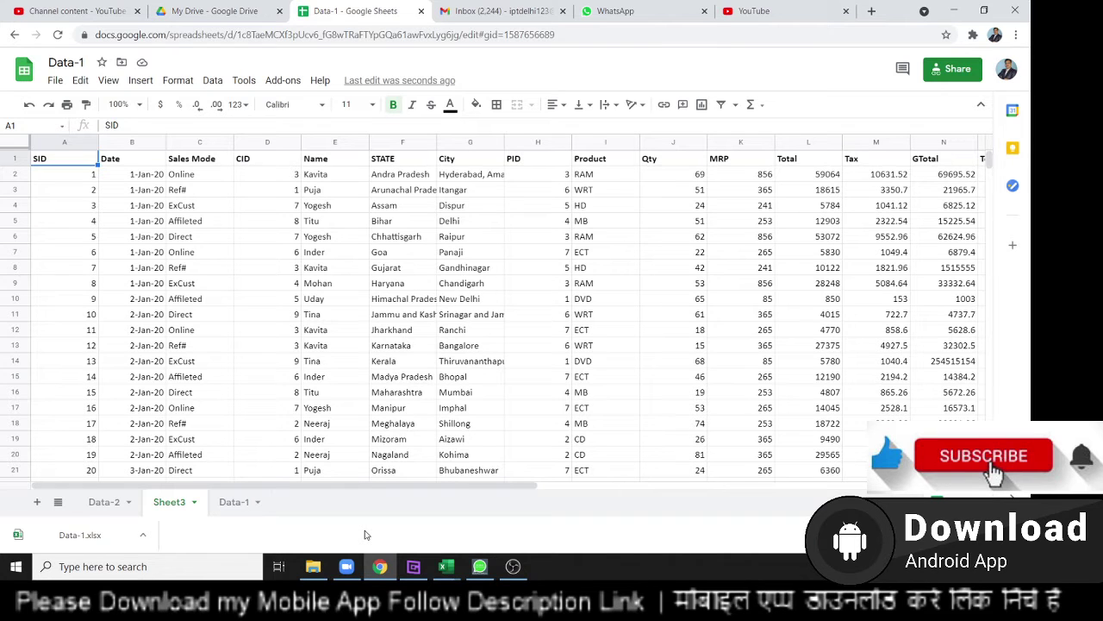
{"action": "type", "text": "v"}
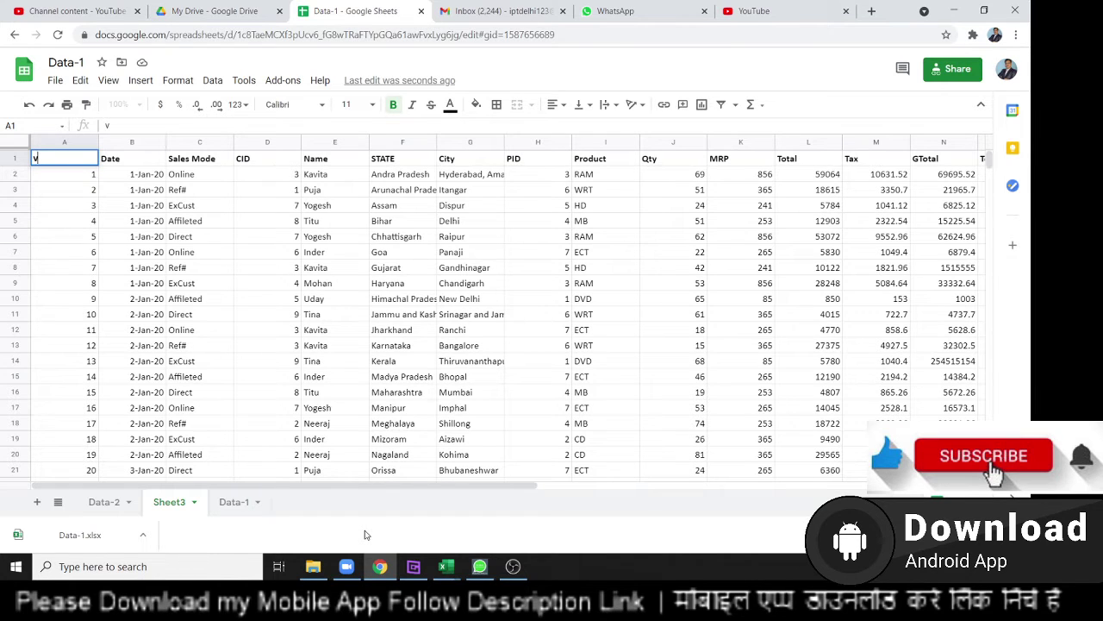
{"action": "key", "text": "Escape"}
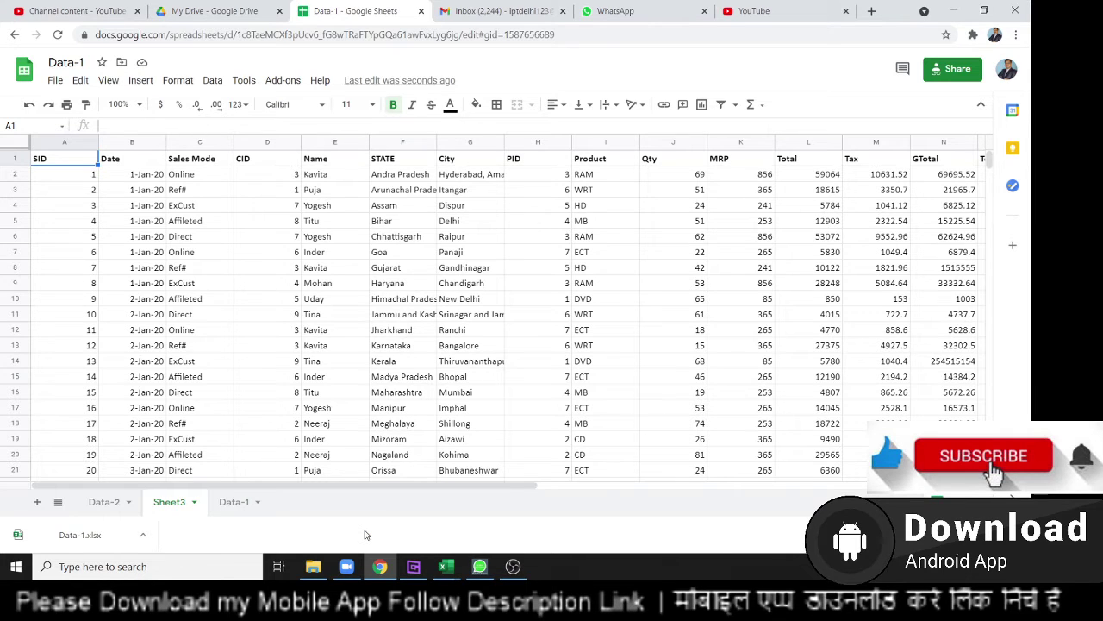
{"action": "left_click", "coordinate": [192, 237]}
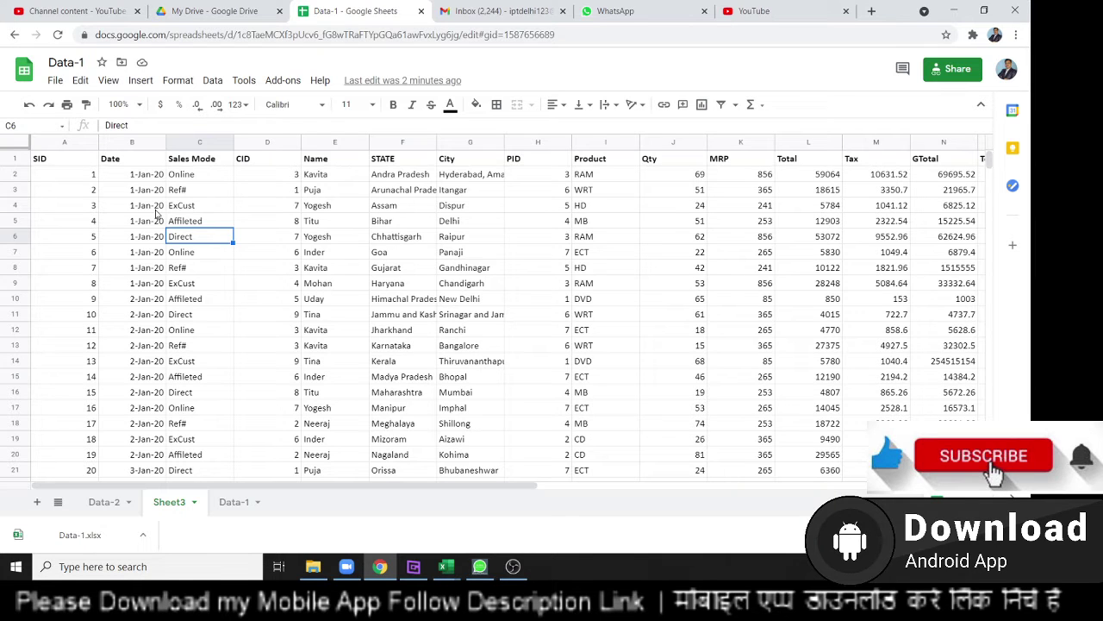
{"action": "left_click", "coordinate": [89, 191]}
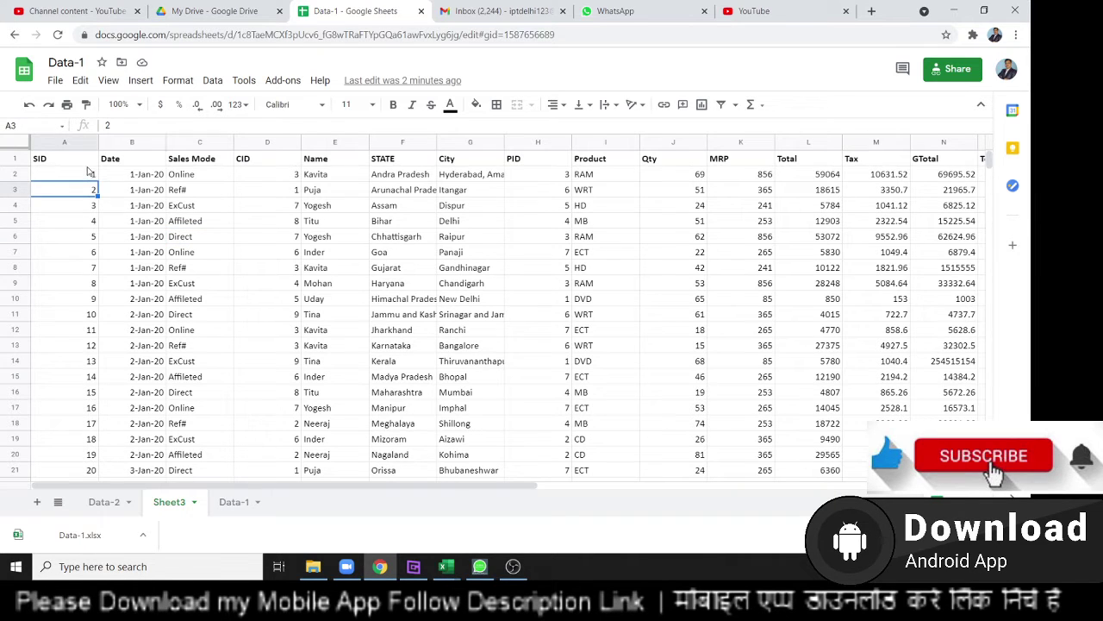
{"action": "left_click", "coordinate": [89, 173]}
{"action": "left_click", "coordinate": [175, 190]}
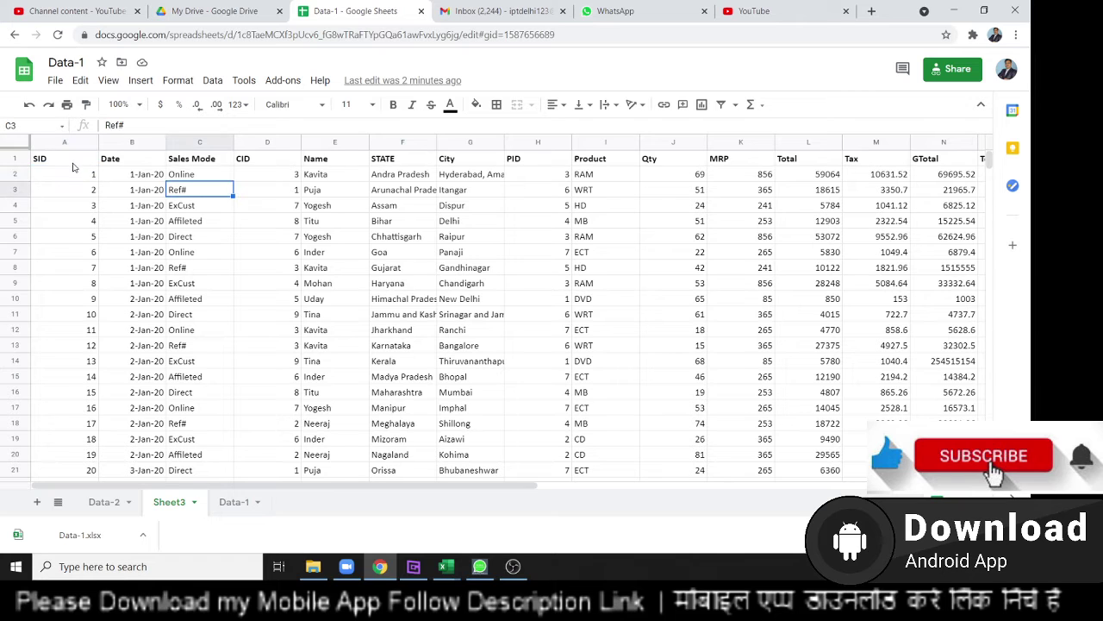
{"action": "mouse_move", "coordinate": [73, 161]}
{"action": "left_mouse_down"}
{"action": "mouse_move", "coordinate": [589, 355]}
{"action": "mouse_move", "coordinate": [948, 471]}
{"action": "left_mouse_up"}
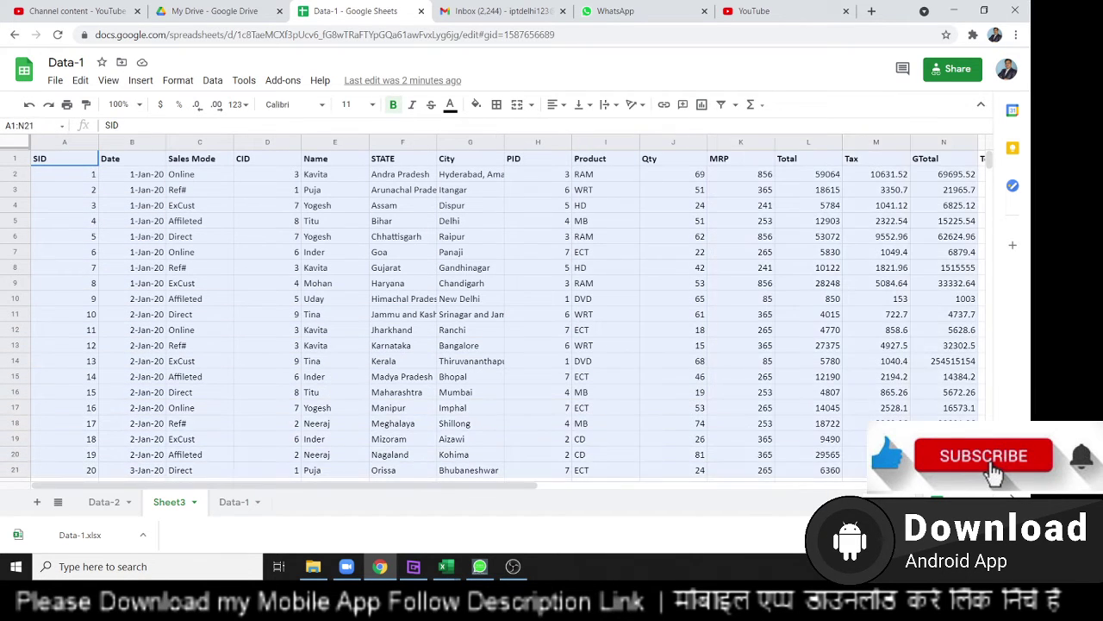
{"action": "scroll", "coordinate": [491, 315], "scroll_direction": "down", "scroll_amount": 3}
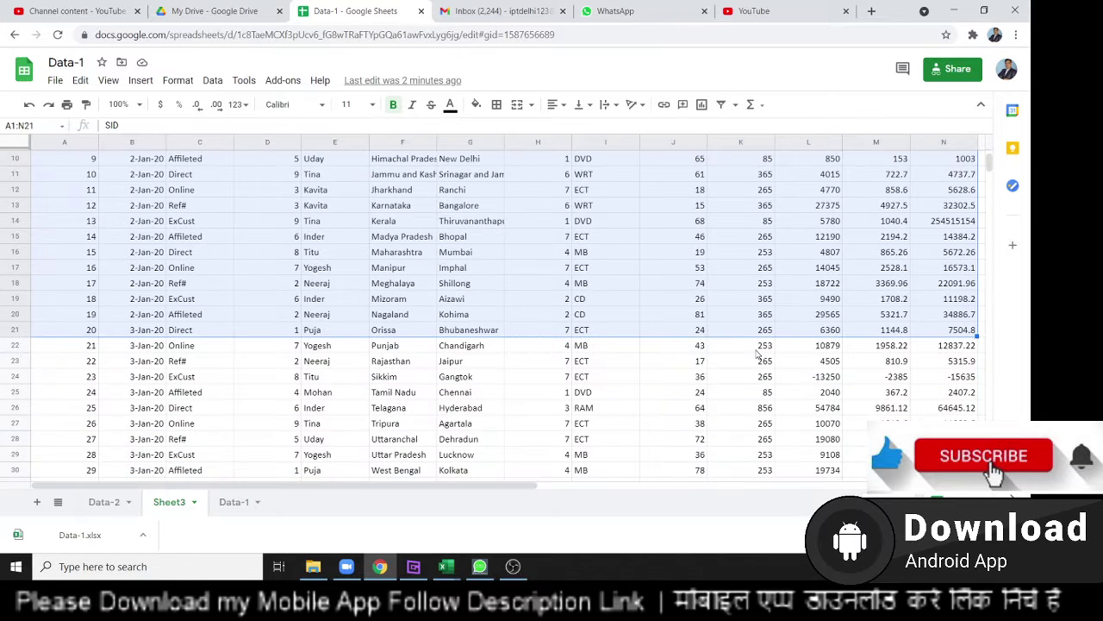
{"action": "left_click_drag", "start_coordinate": [944, 454], "coordinate": [164, 169]}
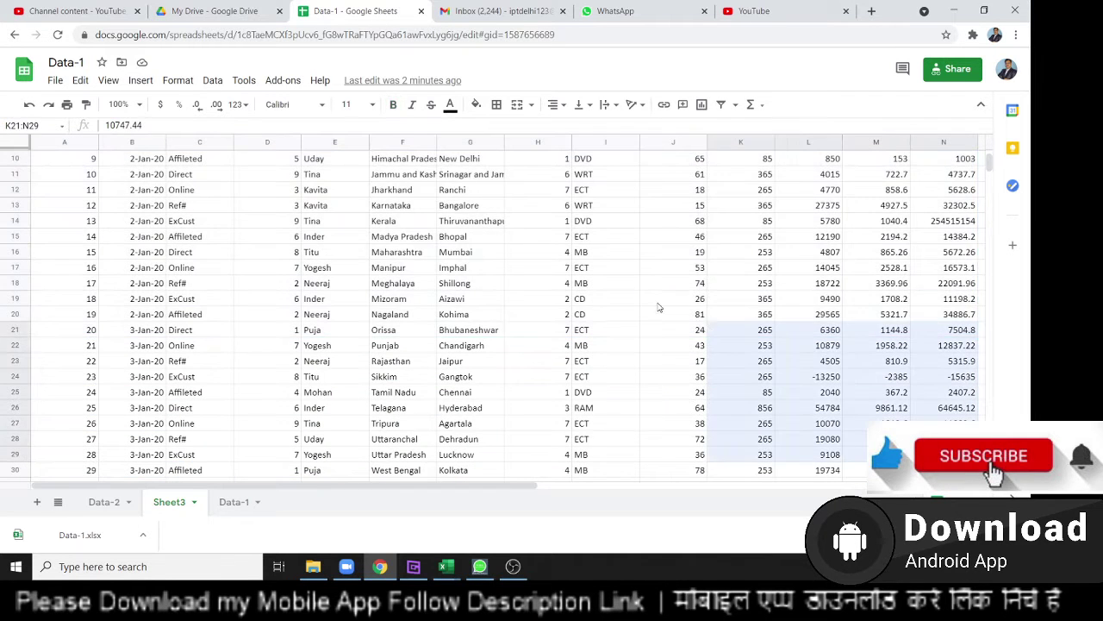
{"action": "left_click_drag", "start_coordinate": [65, 159], "coordinate": [669, 369]}
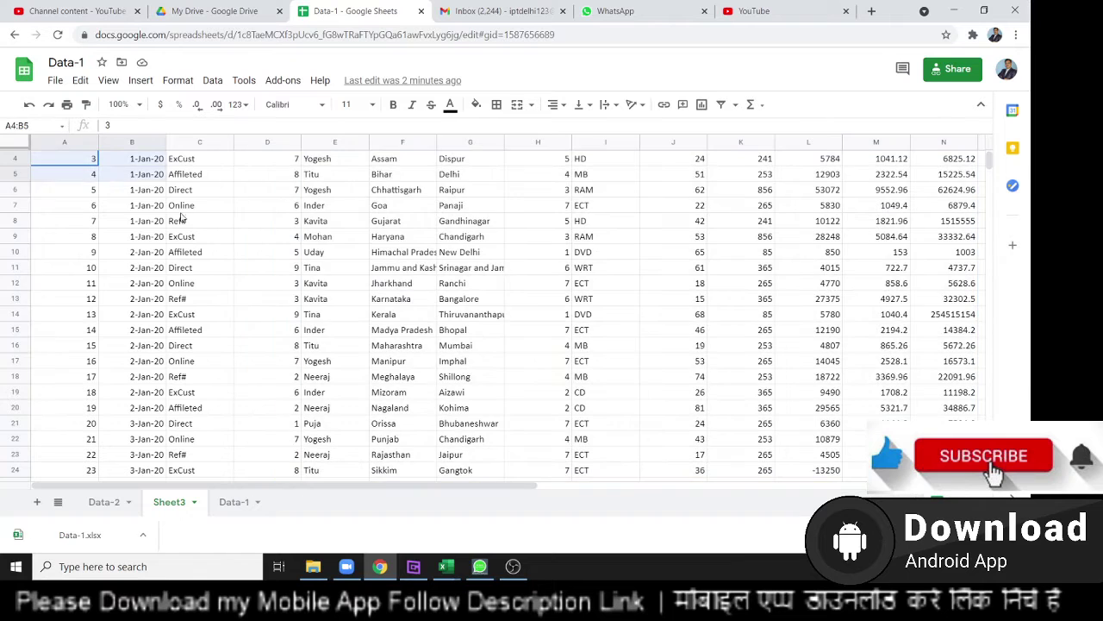
{"action": "scroll", "coordinate": [541, 313], "scroll_direction": "up", "scroll_amount": 1}
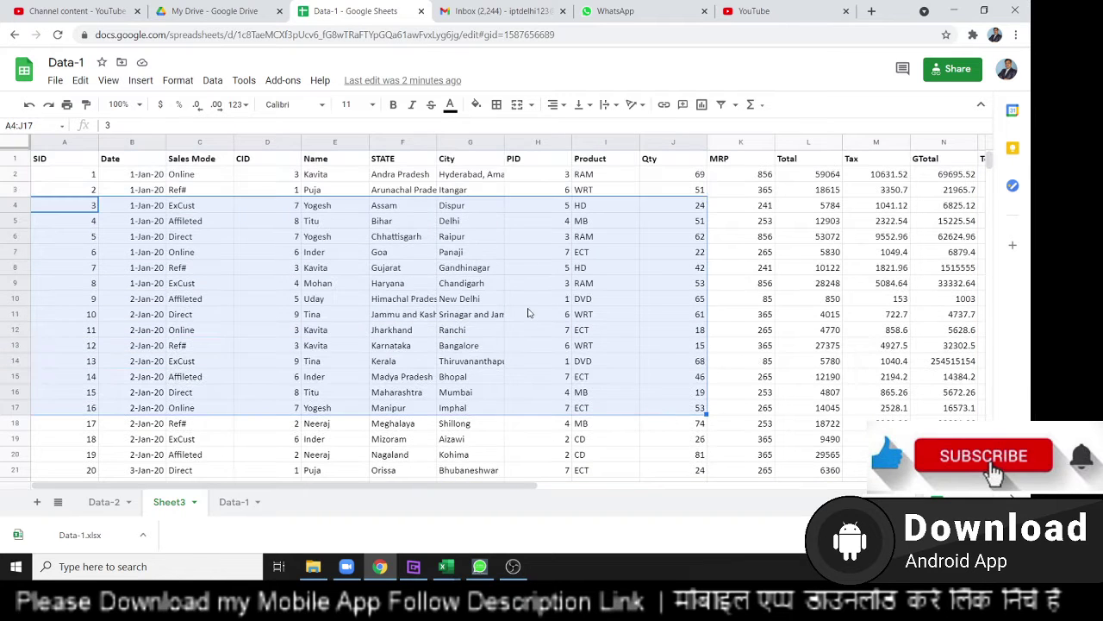
{"action": "left_click", "coordinate": [188, 253]}
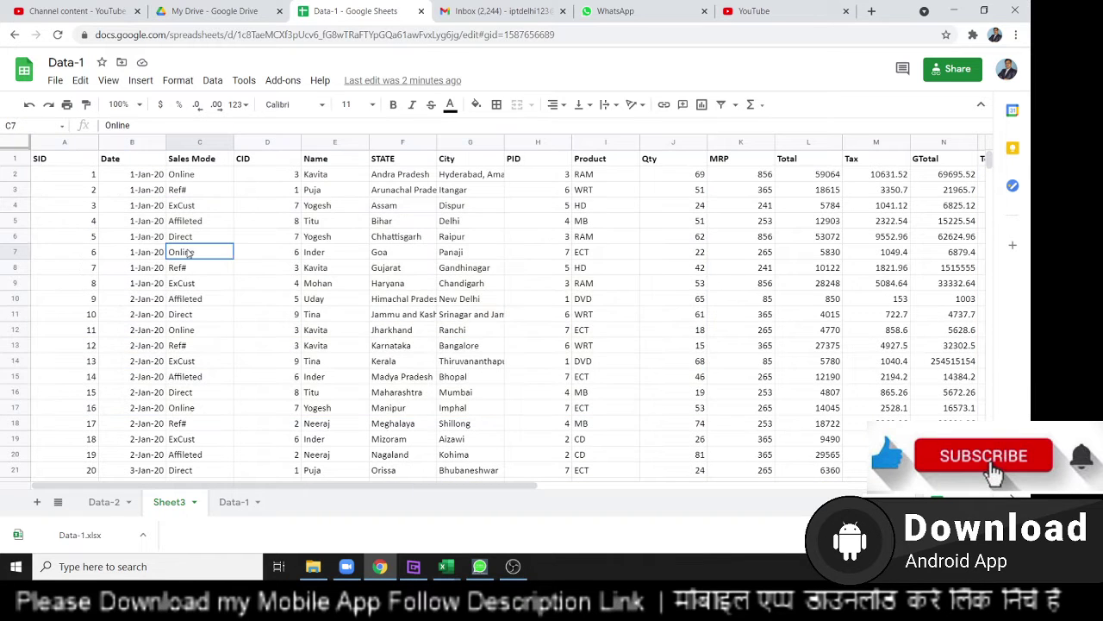
{"action": "left_click", "coordinate": [90, 164]}
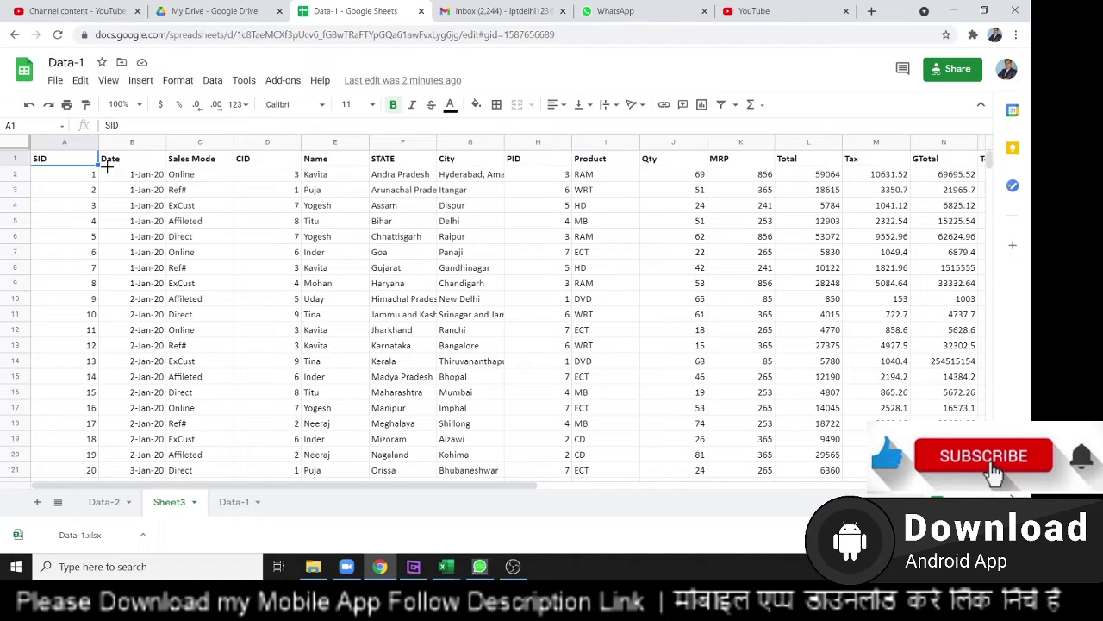
{"action": "scroll", "coordinate": [544, 326], "scroll_direction": "down", "scroll_amount": 3}
{"action": "scroll", "coordinate": [544, 326], "scroll_direction": "up", "scroll_amount": 3}
{"action": "scroll", "coordinate": [483, 323], "scroll_direction": "down", "scroll_amount": 1}
{"action": "scroll", "coordinate": [461, 322], "scroll_direction": "down", "scroll_amount": 9}
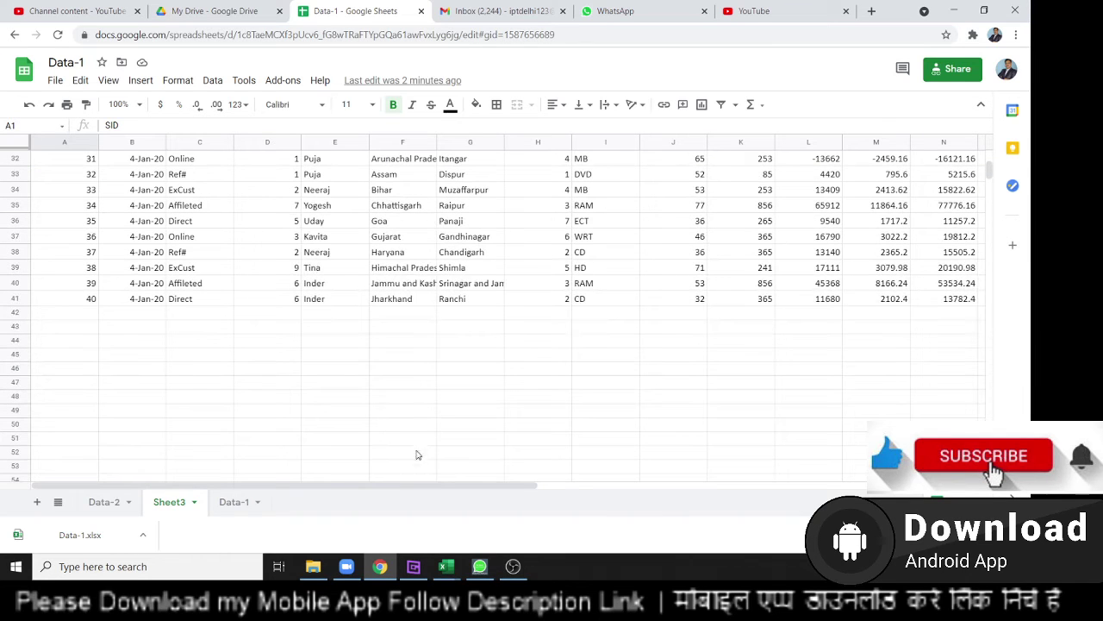
{"action": "left_click_drag", "start_coordinate": [433, 485], "coordinate": [719, 514]}
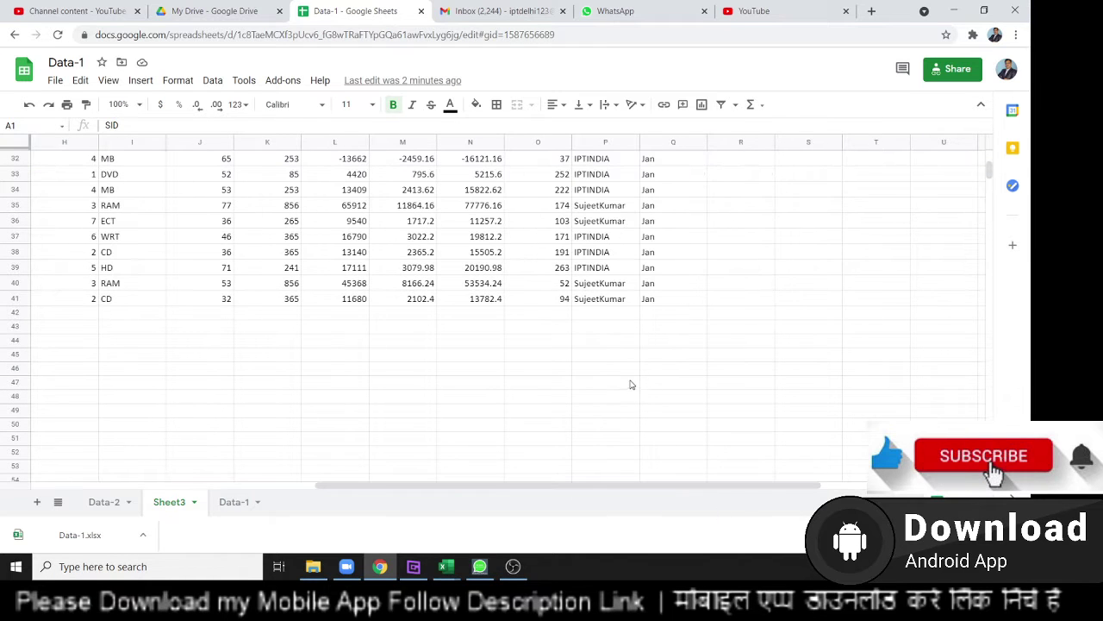
{"action": "left_click", "coordinate": [658, 302], "text": "shift"}
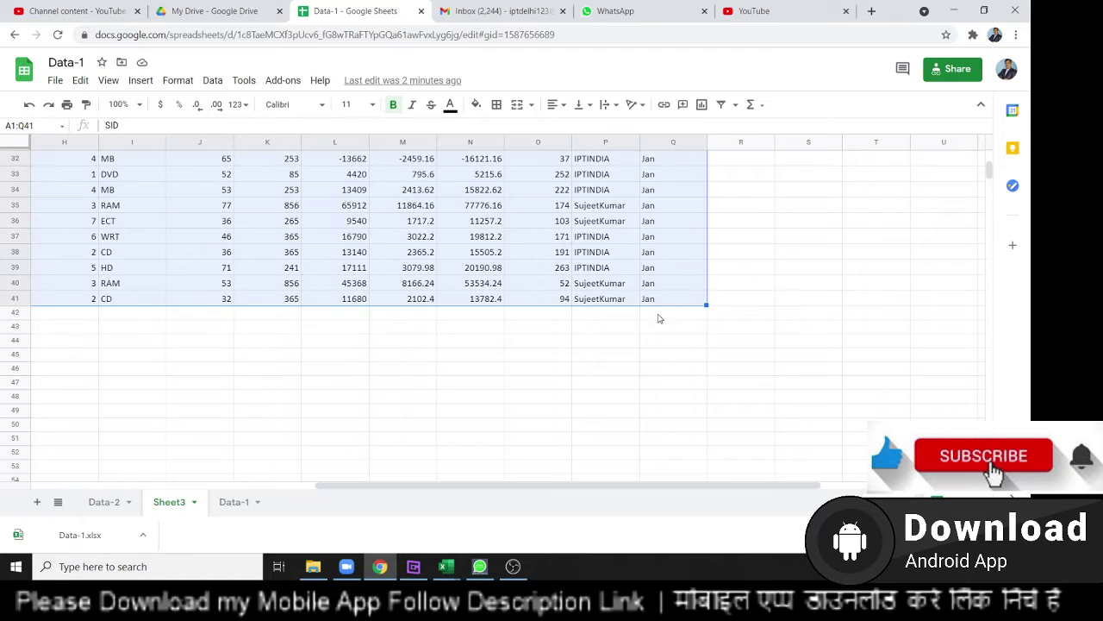
{"action": "scroll", "coordinate": [655, 328], "scroll_direction": "up", "scroll_amount": 3}
{"action": "scroll", "coordinate": [655, 327], "scroll_direction": "up", "scroll_amount": 2}
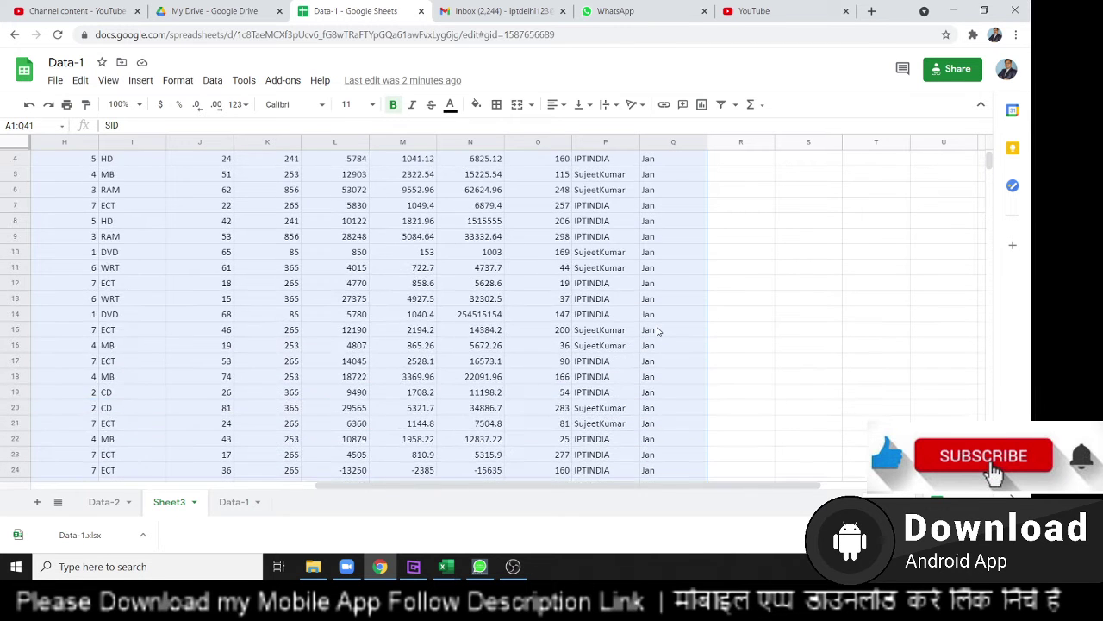
{"action": "scroll", "coordinate": [655, 328], "scroll_direction": "up", "scroll_amount": 2}
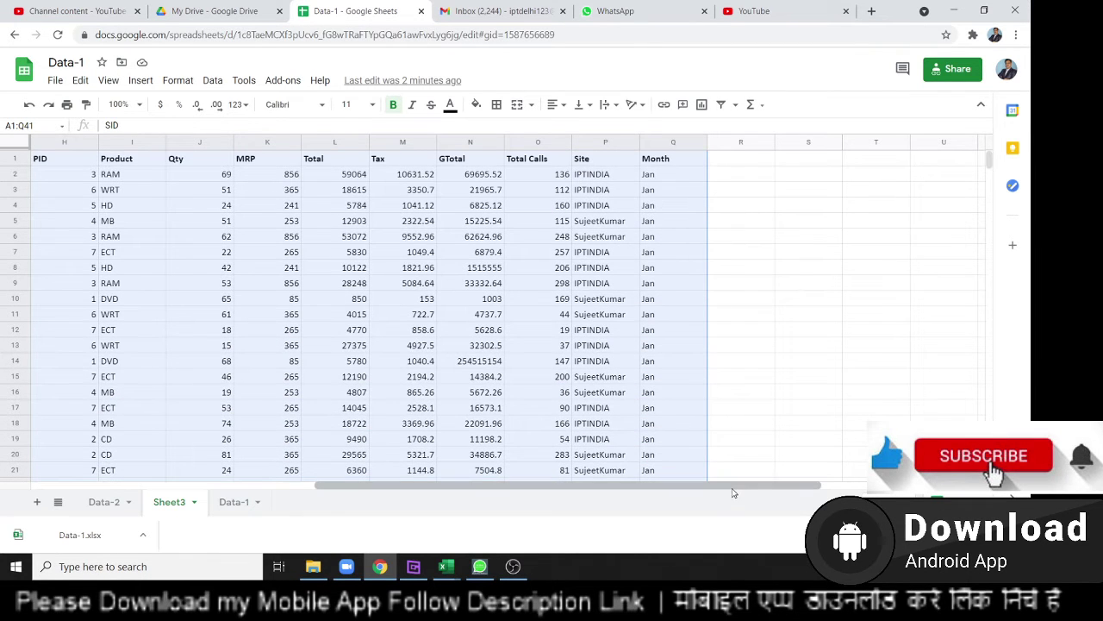
{"action": "left_click_drag", "start_coordinate": [735, 487], "coordinate": [439, 450]}
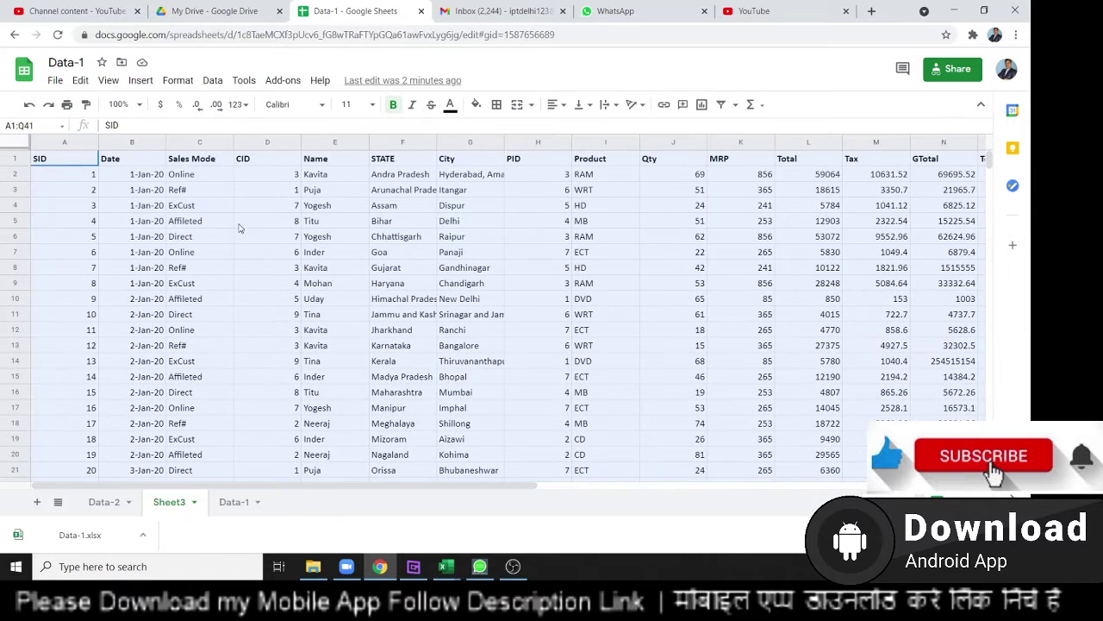
{"action": "left_click", "coordinate": [198, 207]}
{"action": "left_click", "coordinate": [110, 177]}
{"action": "key", "text": "ctrl+Home"}
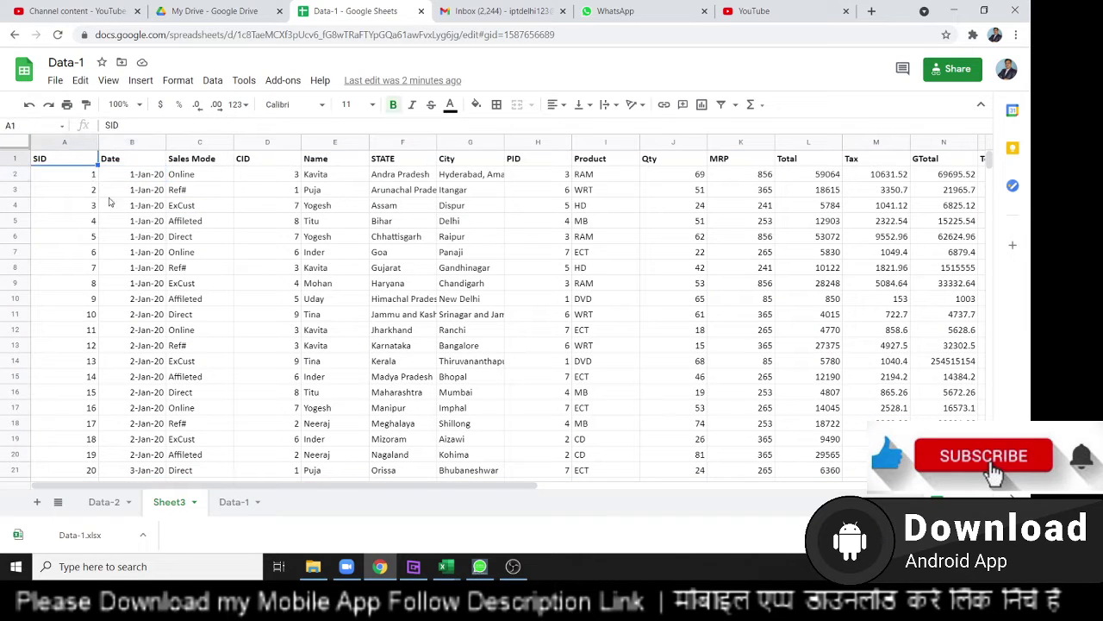
{"action": "key", "text": "ctrl+a"}
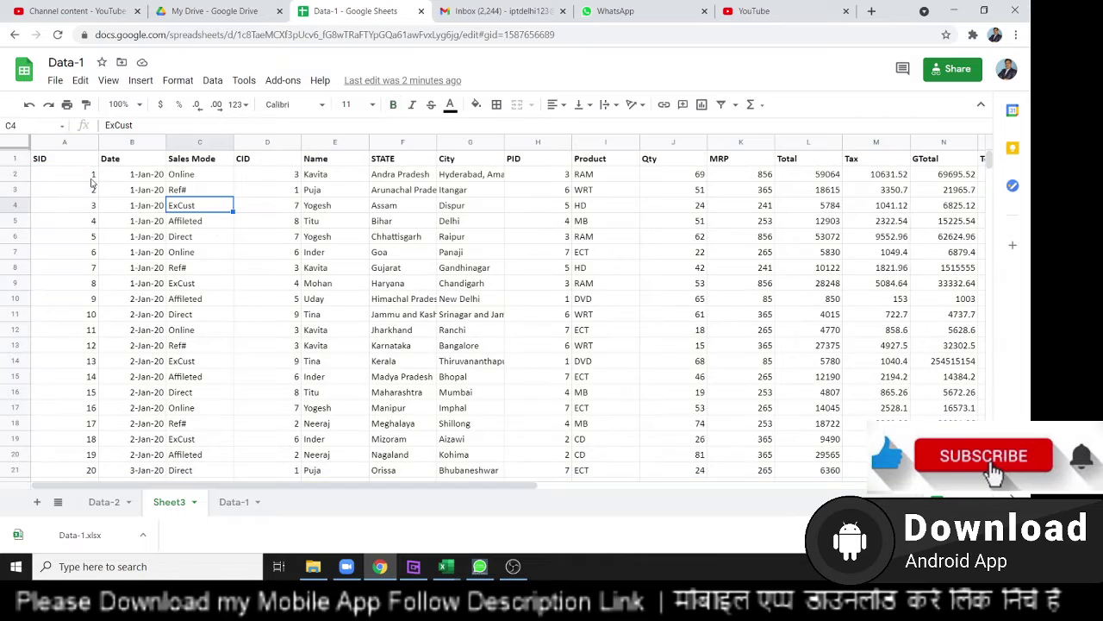
{"action": "left_click", "coordinate": [218, 205]}
{"action": "left_click", "coordinate": [75, 164]}
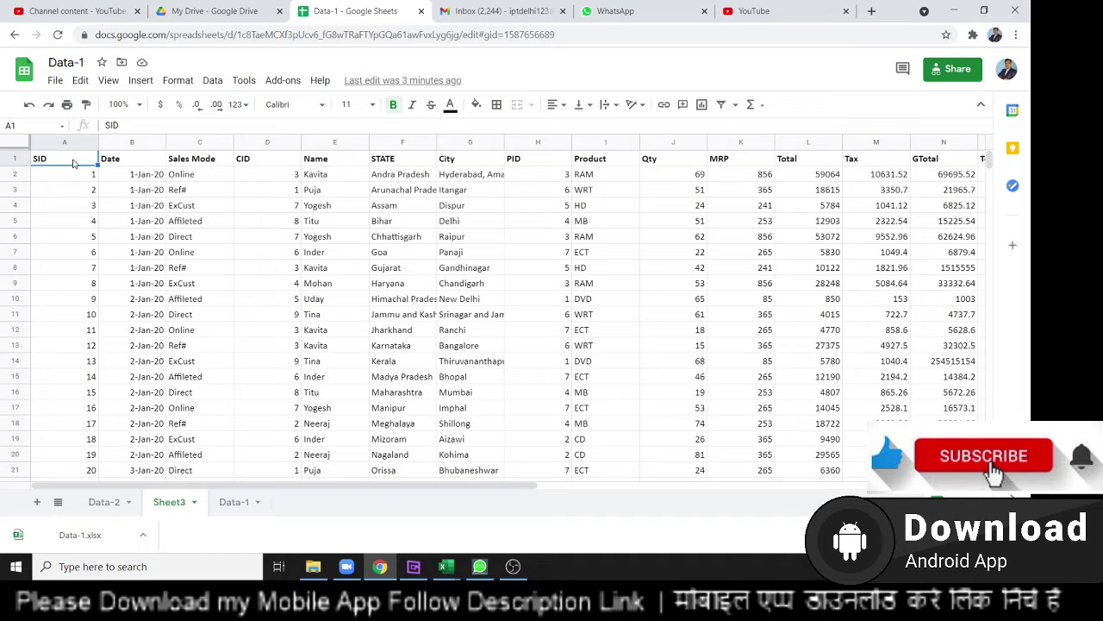
{"action": "key", "text": "shift+Right"}
{"action": "key", "text": "shift+Right"}
{"action": "key", "text": "shift+Right"}
{"action": "key", "text": "shift+Right"}
{"action": "key", "text": "shift+Right"}
{"action": "key", "text": "shift+Right"}
{"action": "key", "text": "shift+Right"}
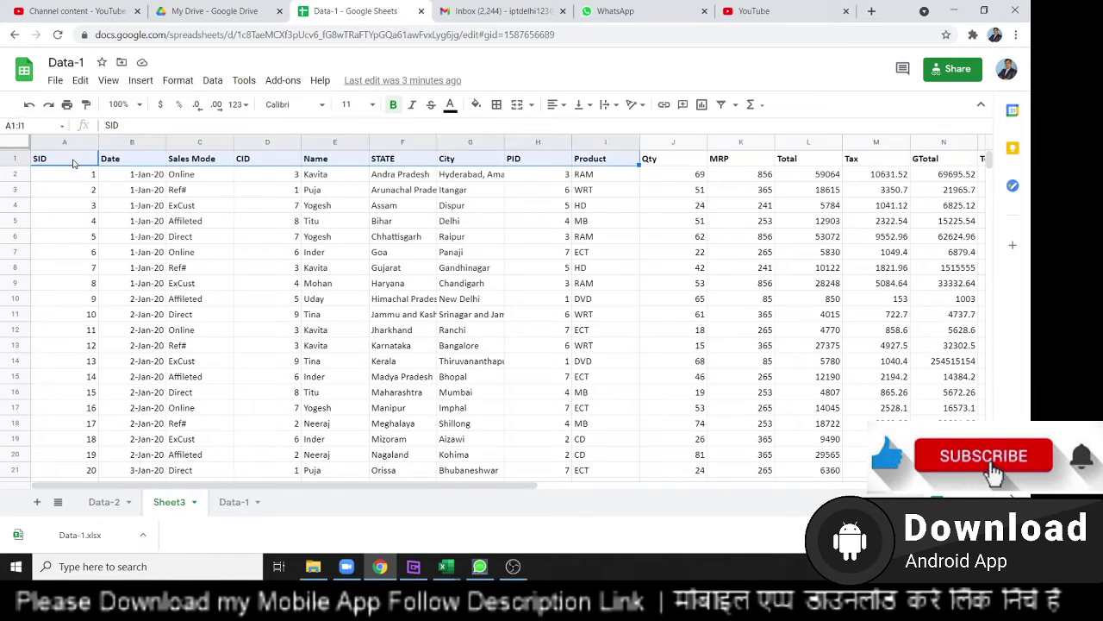
{"action": "key", "text": "shift+Right"}
{"action": "key", "text": "shift+Right"}
{"action": "key", "text": "shift+Right"}
{"action": "key", "text": "shift+Right"}
{"action": "left_click", "coordinate": [74, 163]}
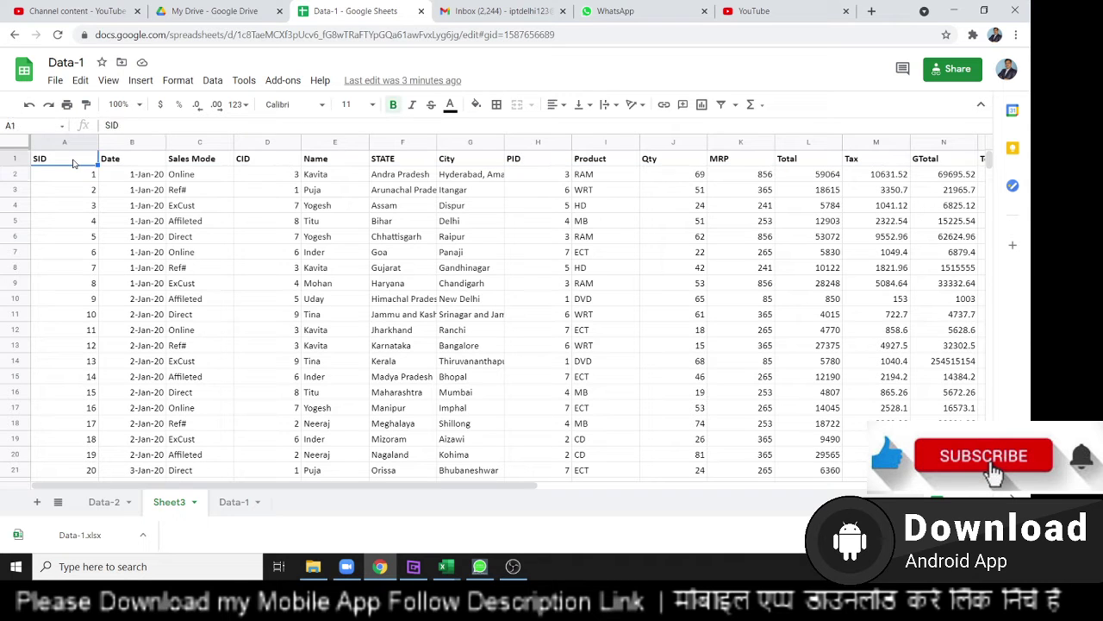
{"action": "key", "text": "ctrl+a"}
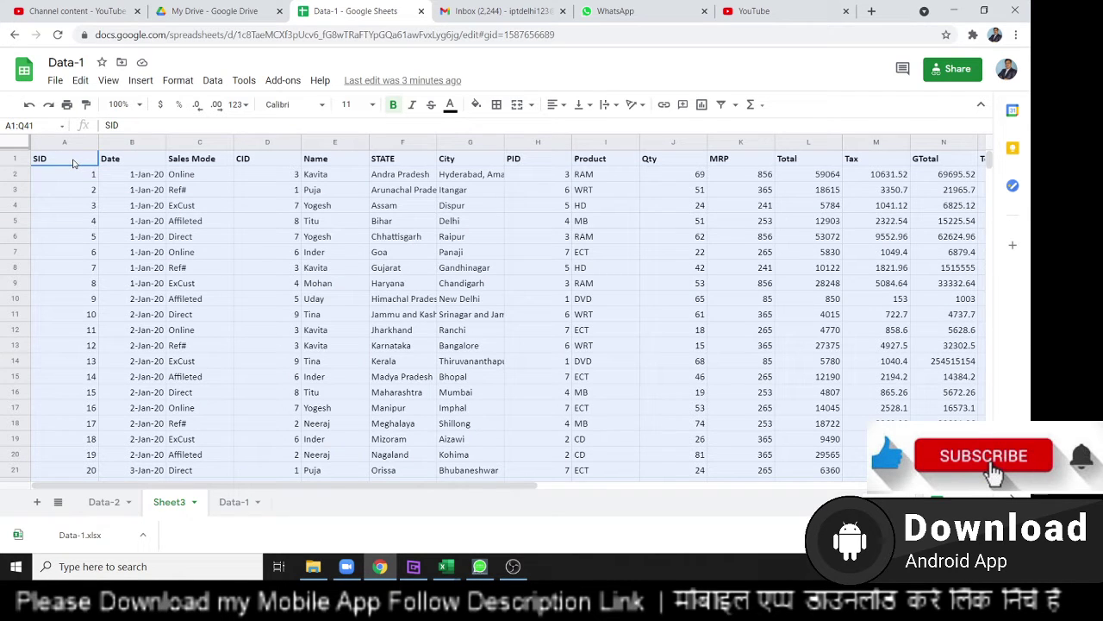
{"action": "left_click", "coordinate": [74, 164]}
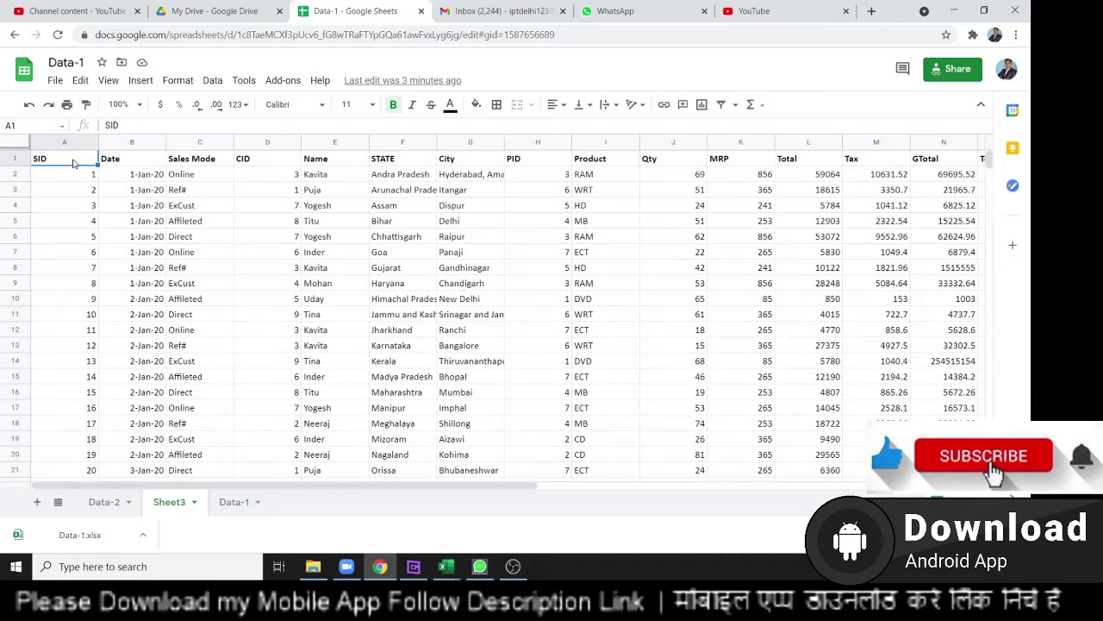
{"action": "key", "text": "Right"}
{"action": "key", "text": "Right"}
{"action": "key", "text": "Down"}
{"action": "key", "text": "Down"}
{"action": "key", "text": "Down"}
{"action": "key", "text": "Down"}
{"action": "key", "text": "Down"}
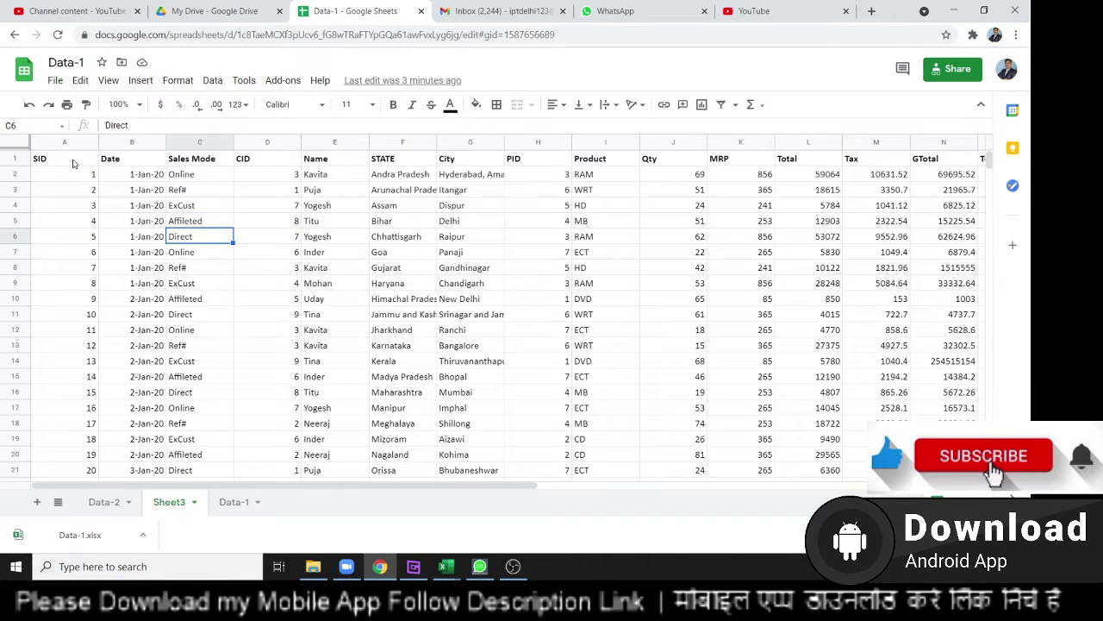
{"action": "key", "text": "shift+space"}
{"action": "key", "text": "ctrl+plus"}
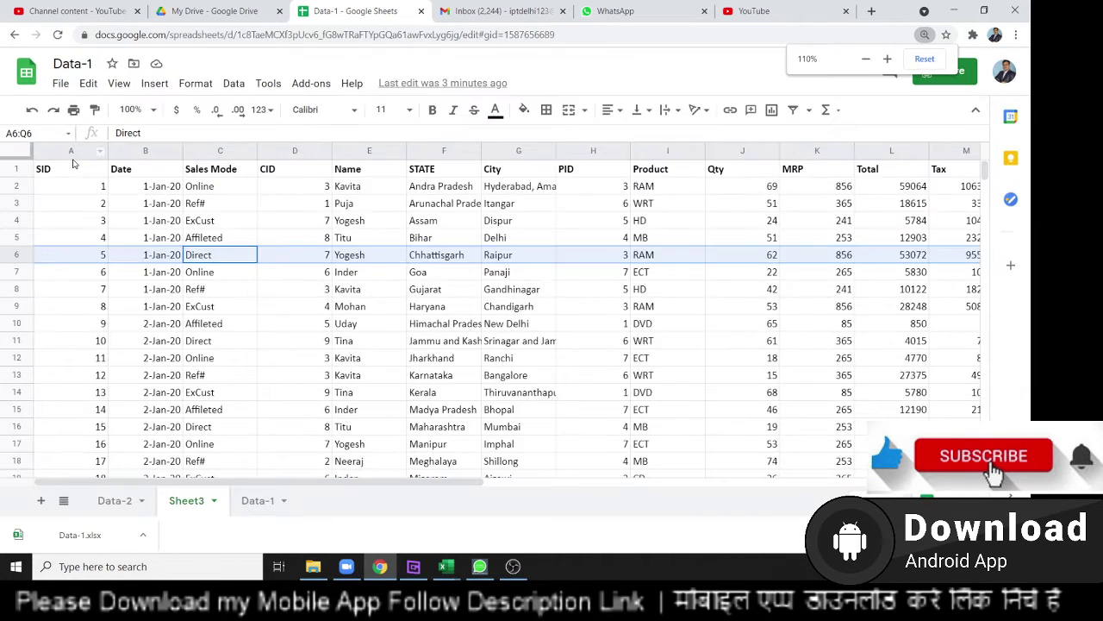
{"action": "left_click", "coordinate": [81, 337]}
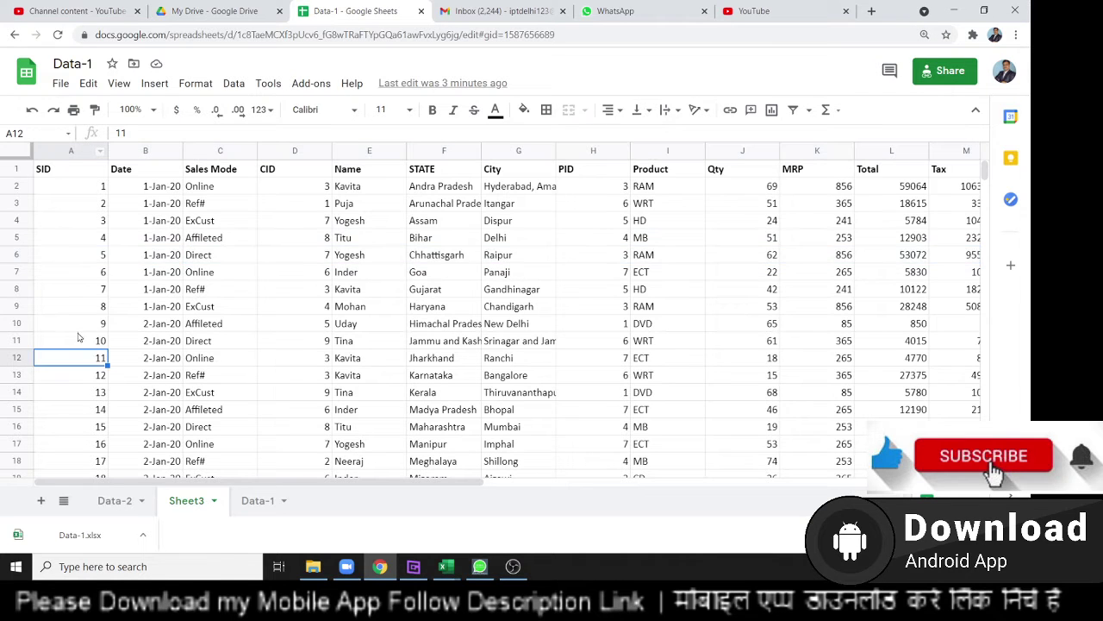
{"action": "left_click", "coordinate": [26, 294]}
{"action": "right_click", "coordinate": [25, 294]}
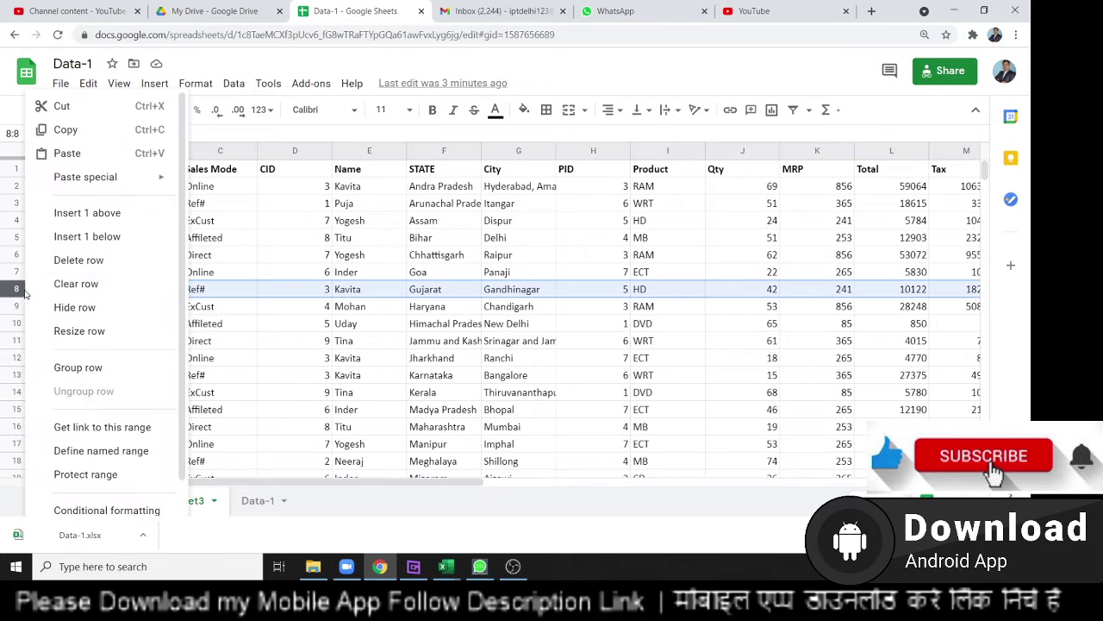
{"action": "left_click", "coordinate": [69, 215]}
{"action": "left_click", "coordinate": [205, 251]}
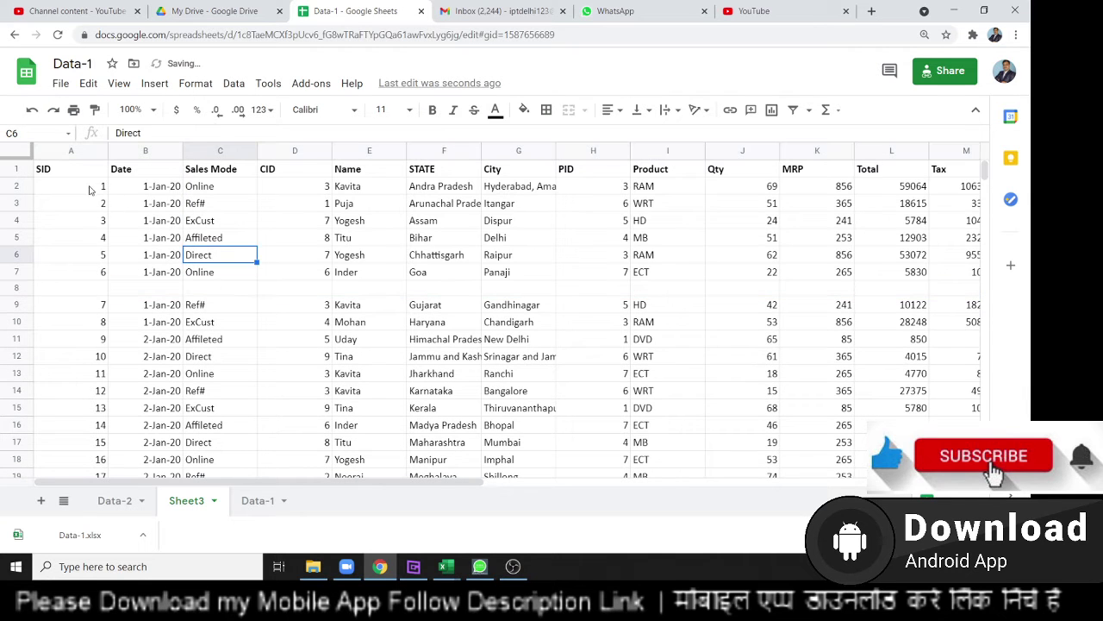
{"action": "left_click", "coordinate": [70, 169]}
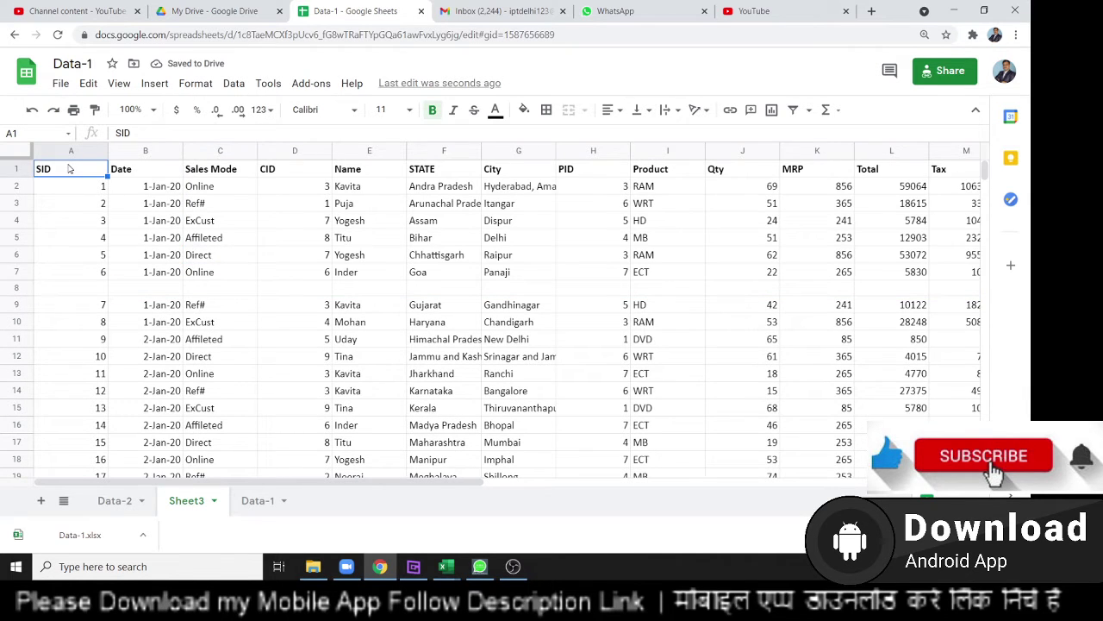
{"action": "key", "text": "ctrl+a"}
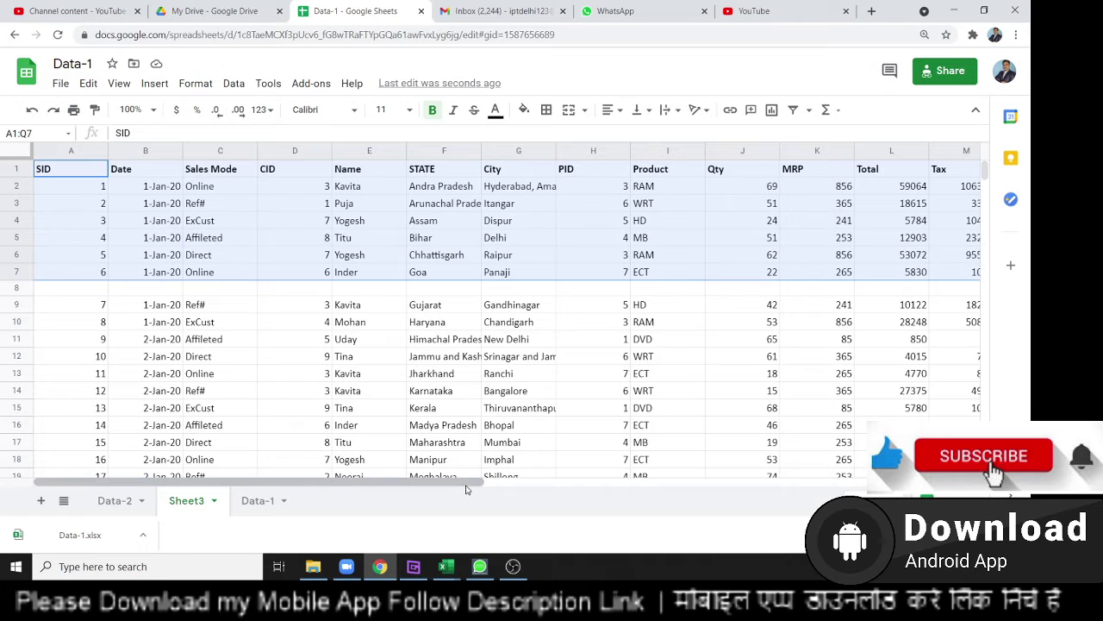
{"action": "mouse_move", "coordinate": [466, 485]}
{"action": "left_mouse_down"}
{"action": "mouse_move", "coordinate": [738, 484]}
{"action": "mouse_move", "coordinate": [465, 485]}
{"action": "left_mouse_up"}
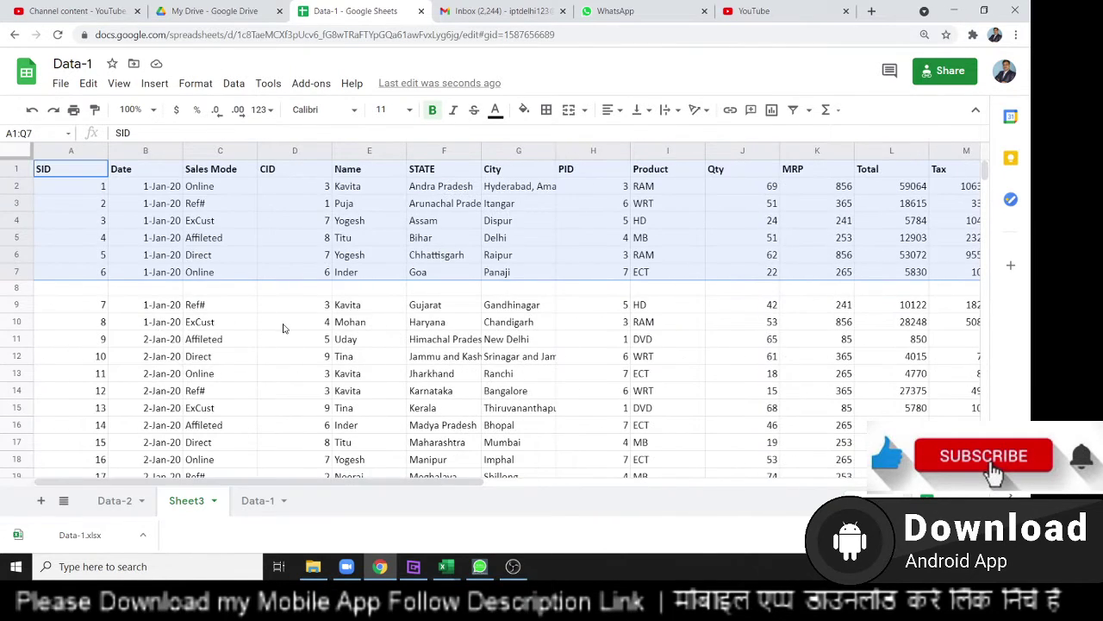
{"action": "scroll", "coordinate": [283, 328], "scroll_direction": "down", "scroll_amount": 2}
{"action": "scroll", "coordinate": [282, 327], "scroll_direction": "up", "scroll_amount": 2}
{"action": "key", "text": "shift+Down"}
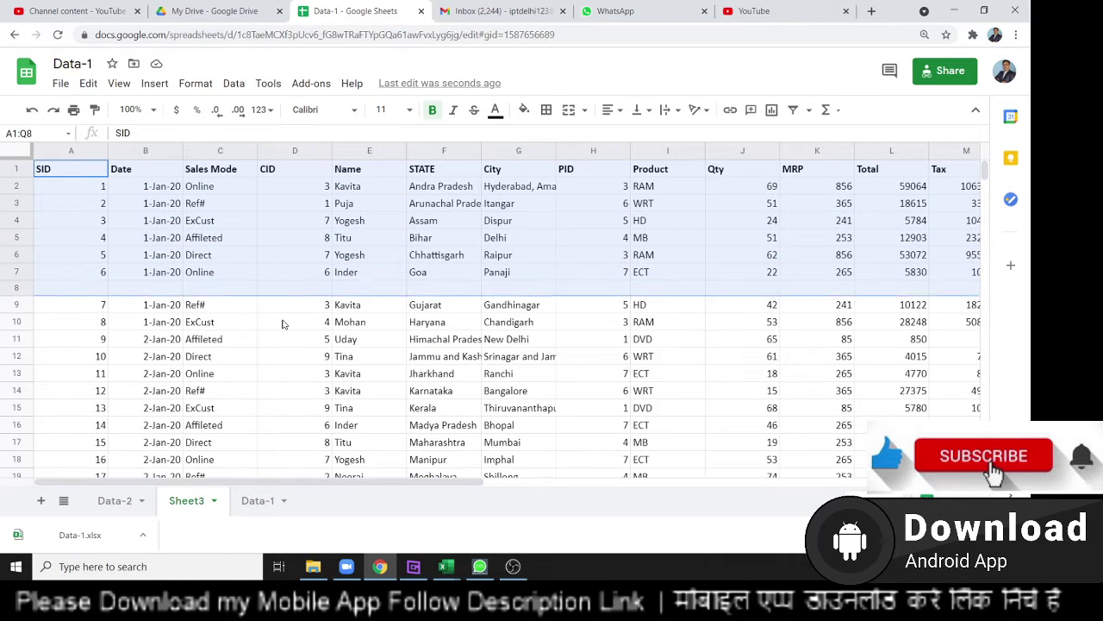
{"action": "key", "text": "shift+Down"}
{"action": "key", "text": "shift+Down"}
{"action": "key", "text": "shift+Down"}
{"action": "key", "text": "shift+Down"}
{"action": "key", "text": "Up"}
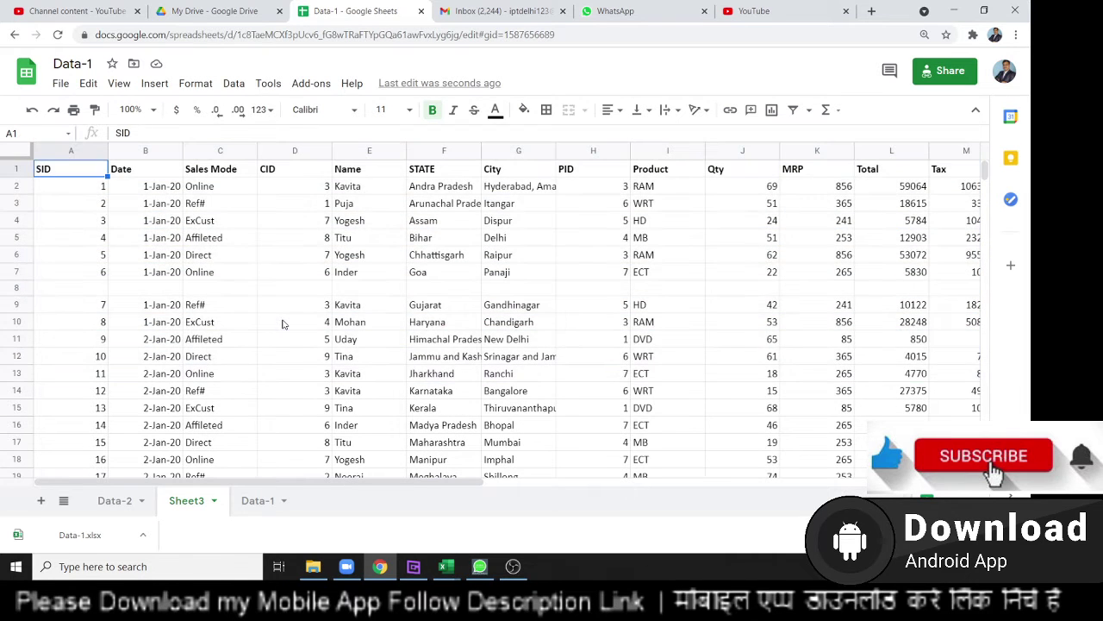
{"action": "left_click_drag", "start_coordinate": [14, 294], "coordinate": [14, 294]}
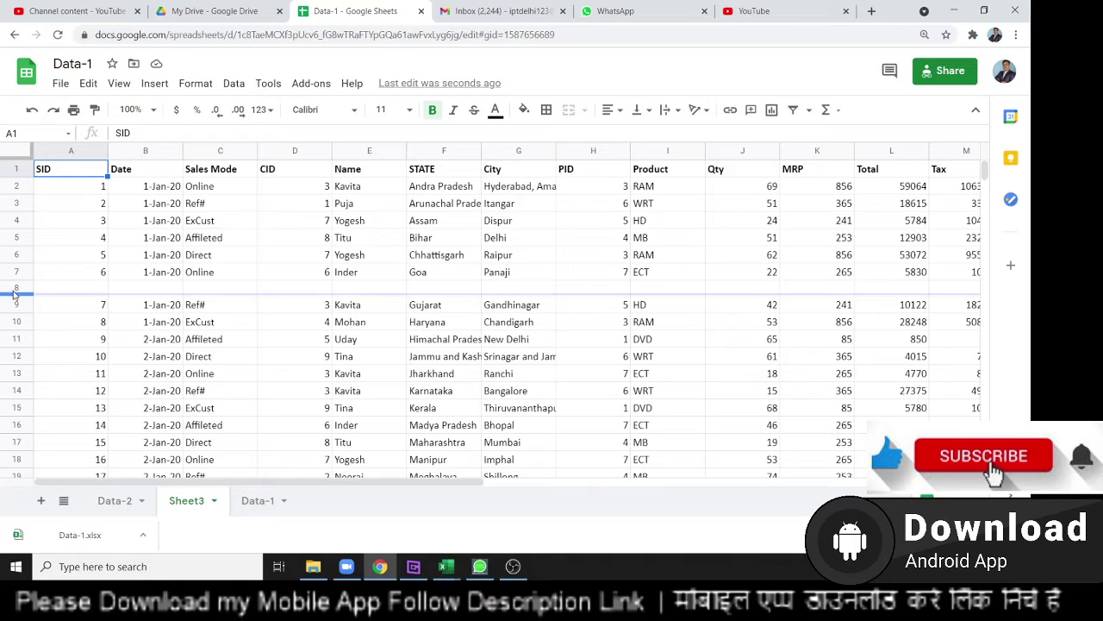
{"action": "left_click", "coordinate": [13, 290]}
{"action": "right_click", "coordinate": [14, 290]}
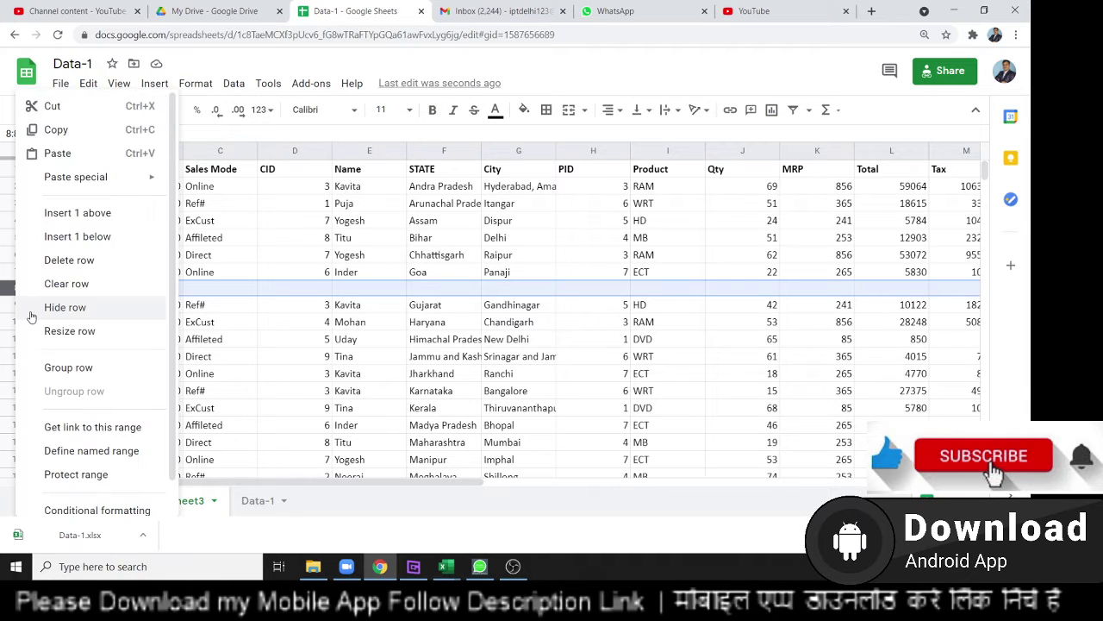
{"action": "left_click", "coordinate": [64, 266]}
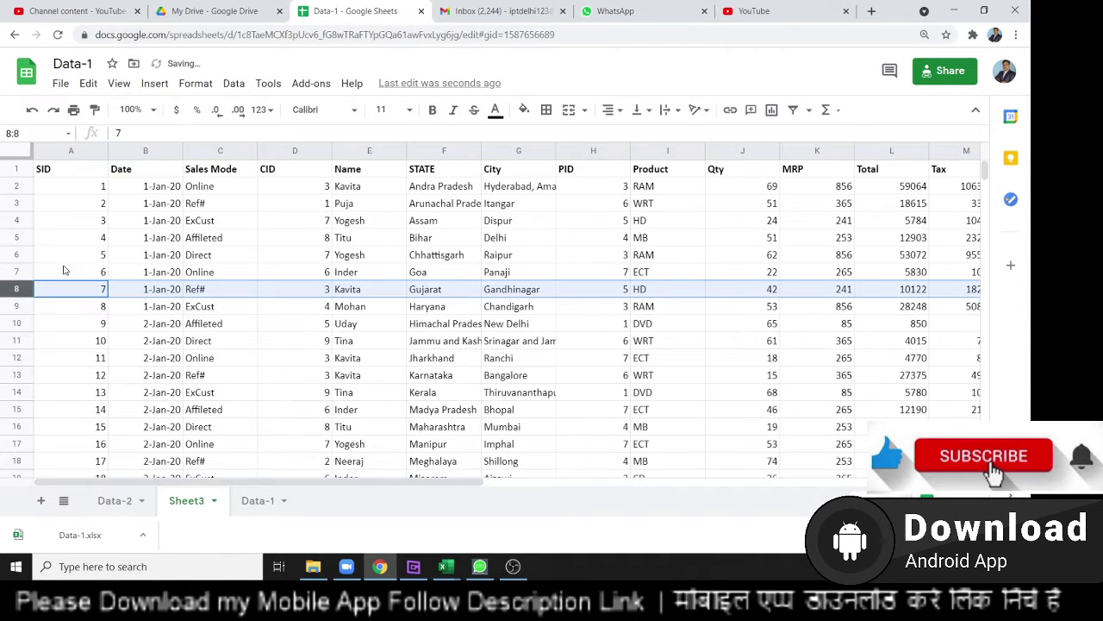
Step: Select cells B5, D4 and A1, scrolling through the Sheet3 sales data
{"action": "left_click", "coordinate": [135, 241]}
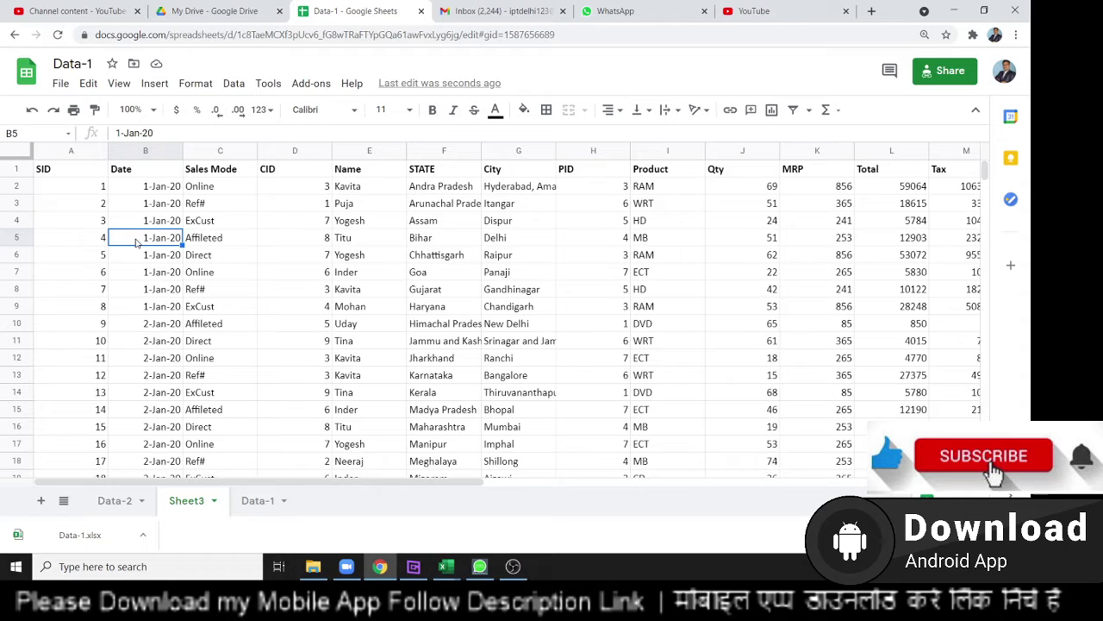
{"action": "left_click", "coordinate": [274, 226]}
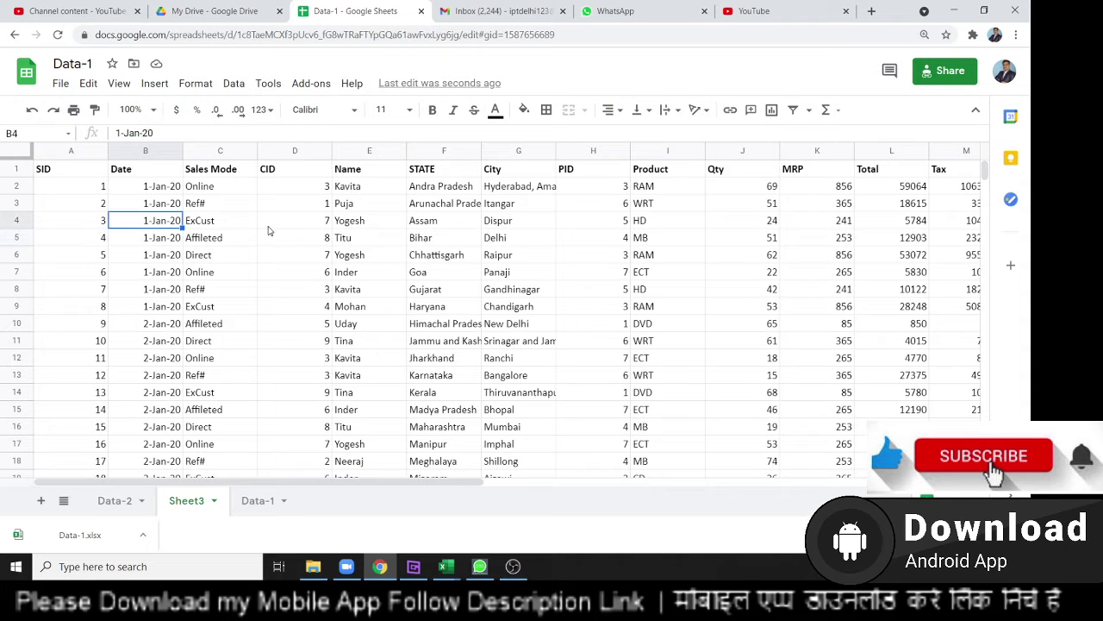
{"action": "left_click", "coordinate": [40, 175]}
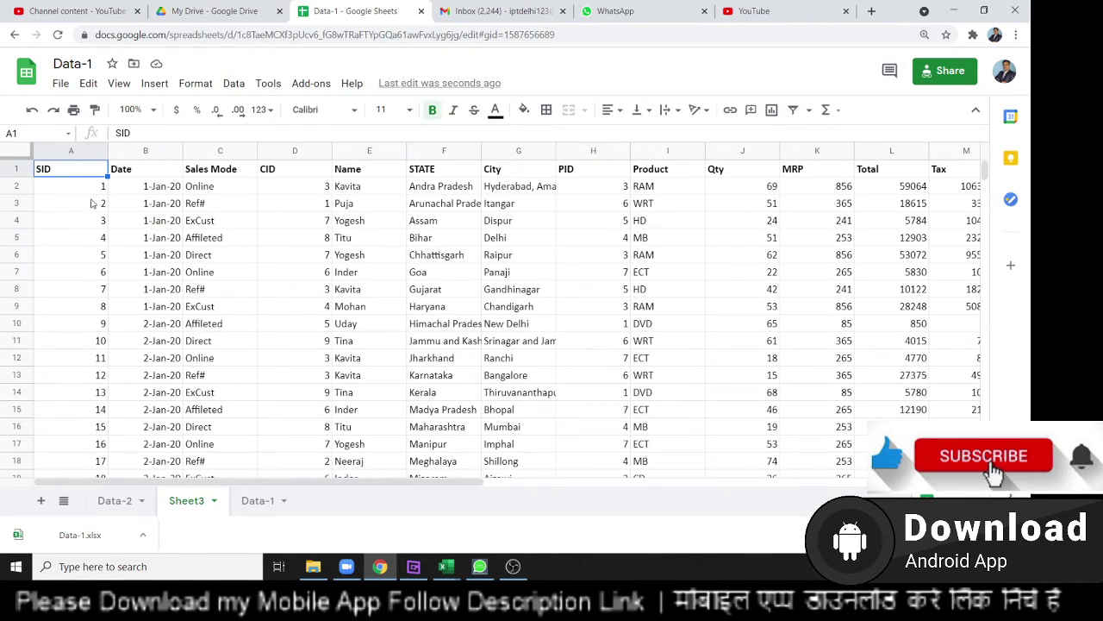
{"action": "scroll", "coordinate": [311, 317], "scroll_direction": "down", "scroll_amount": 1}
{"action": "scroll", "coordinate": [289, 318], "scroll_direction": "up", "scroll_amount": 1}
{"action": "scroll", "coordinate": [130, 210], "scroll_direction": "down", "scroll_amount": 3}
{"action": "scroll", "coordinate": [130, 209], "scroll_direction": "down", "scroll_amount": 3}
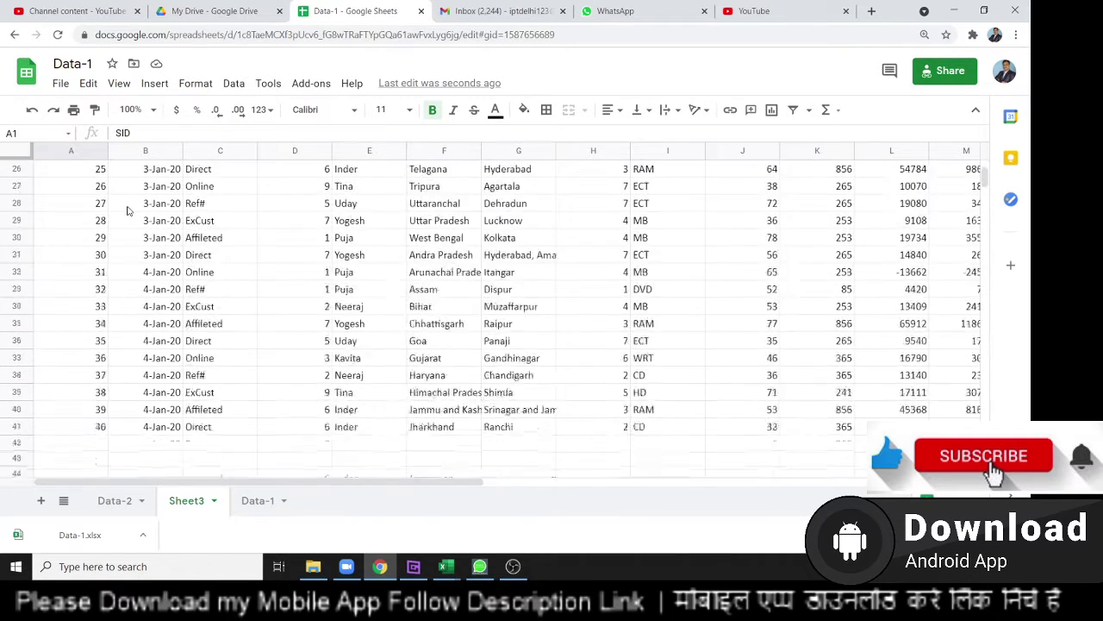
{"action": "scroll", "coordinate": [127, 210], "scroll_direction": "down", "scroll_amount": 3}
{"action": "scroll", "coordinate": [127, 211], "scroll_direction": "up", "scroll_amount": 8}
{"action": "scroll", "coordinate": [127, 210], "scroll_direction": "up", "scroll_amount": 2}
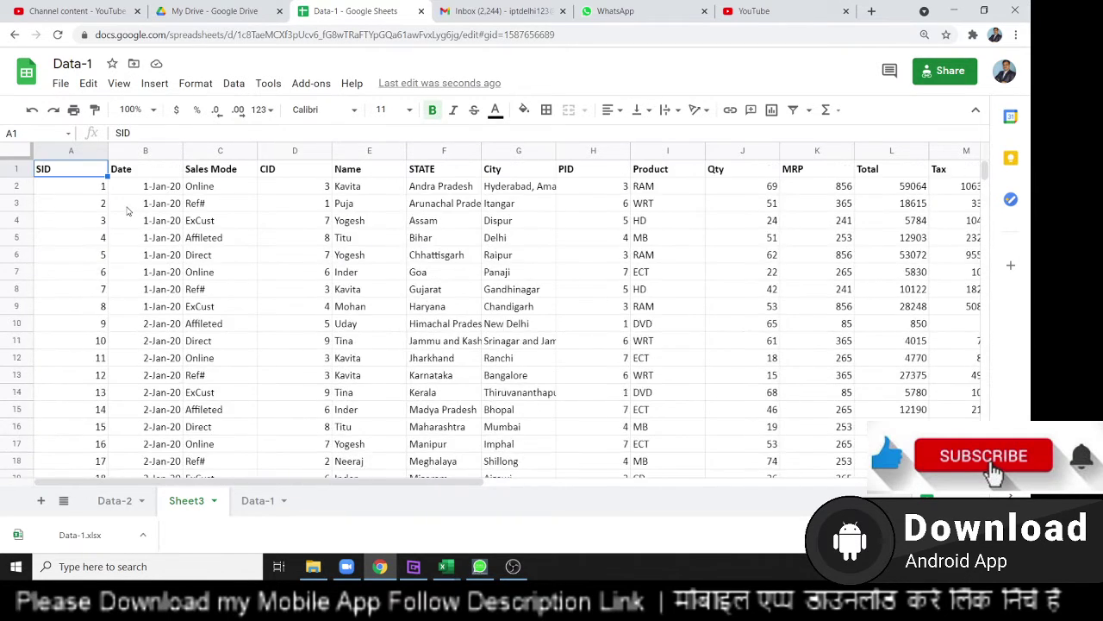
Step: Jump between the table corners A1, A41 and Q1 with Ctrl+arrow keys
{"action": "key", "text": "Down"}
{"action": "key", "text": "Down"}
{"action": "key", "text": "Down"}
{"action": "key", "text": "Down"}
{"action": "key", "text": "Down"}
{"action": "key", "text": "Down"}
{"action": "key", "text": "Down"}
{"action": "key", "text": "Down"}
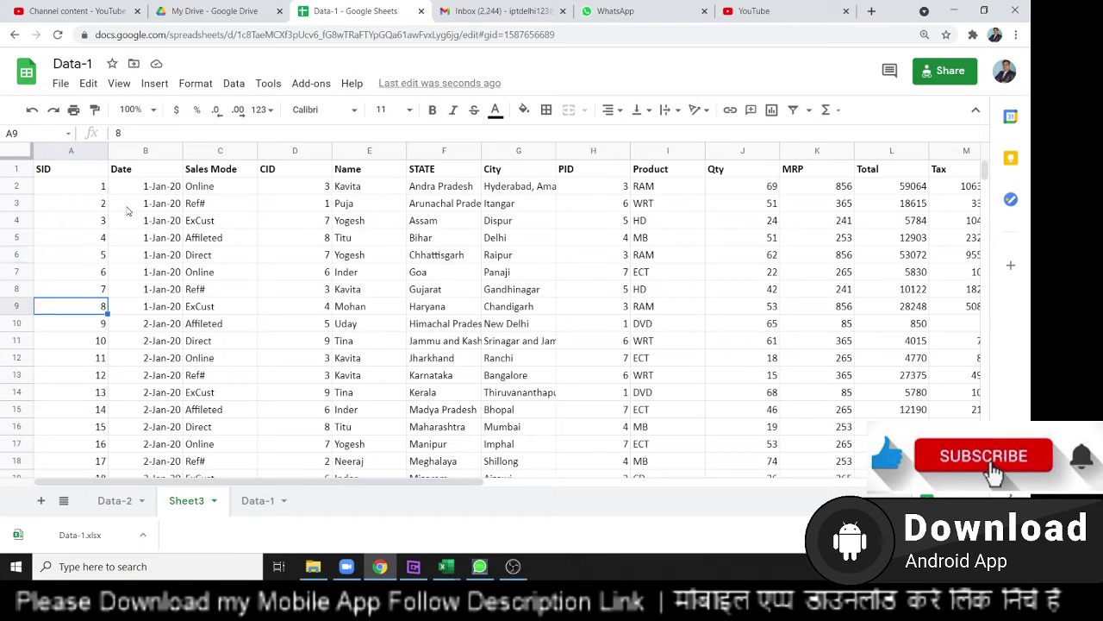
{"action": "key", "text": "ctrl+Up"}
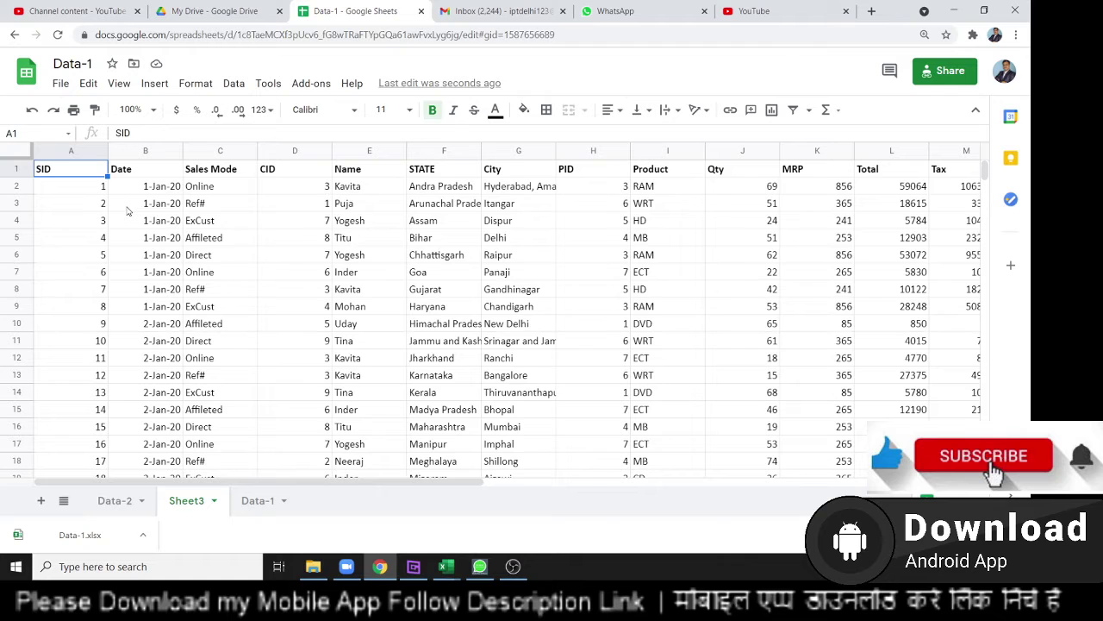
{"action": "key", "text": "ctrl+Down"}
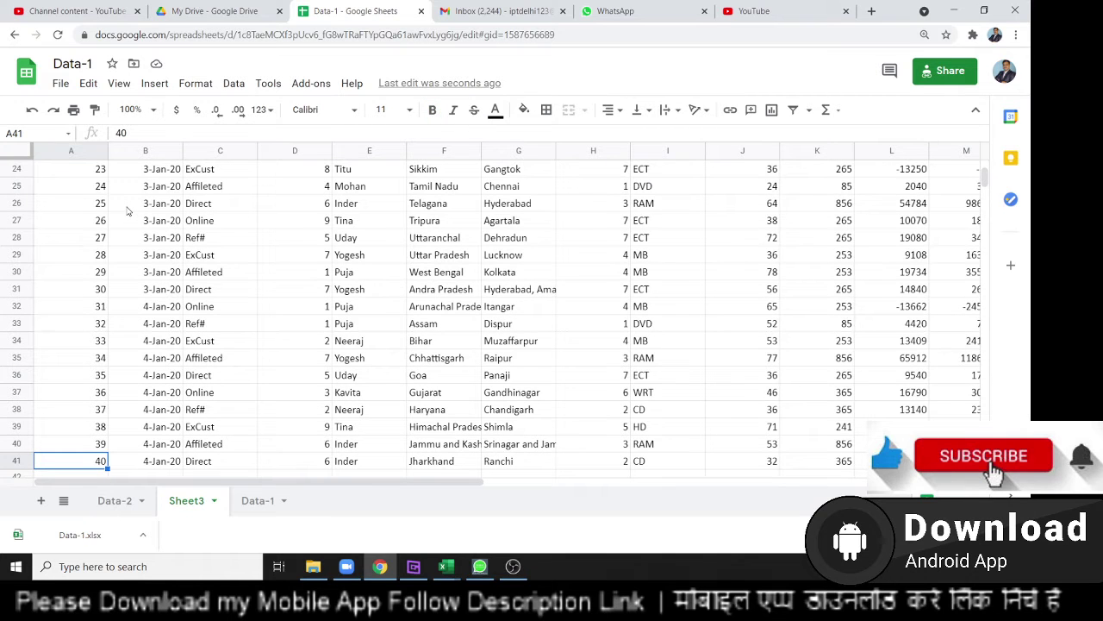
{"action": "key", "text": "ctrl+Right"}
{"action": "key", "text": "ctrl+Up"}
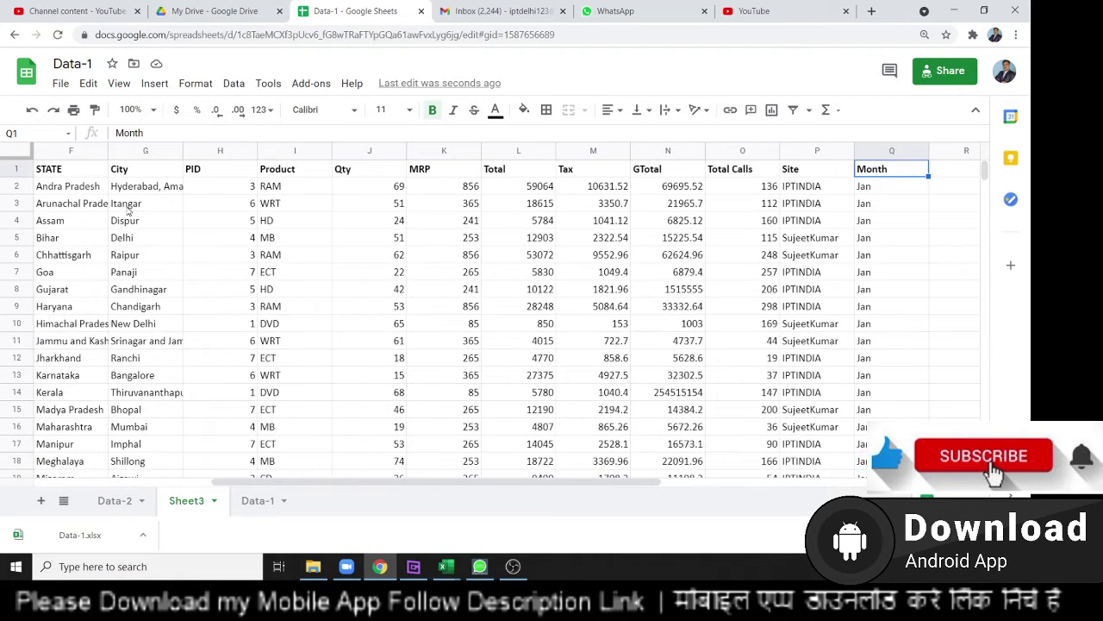
{"action": "key", "text": "ctrl+Left"}
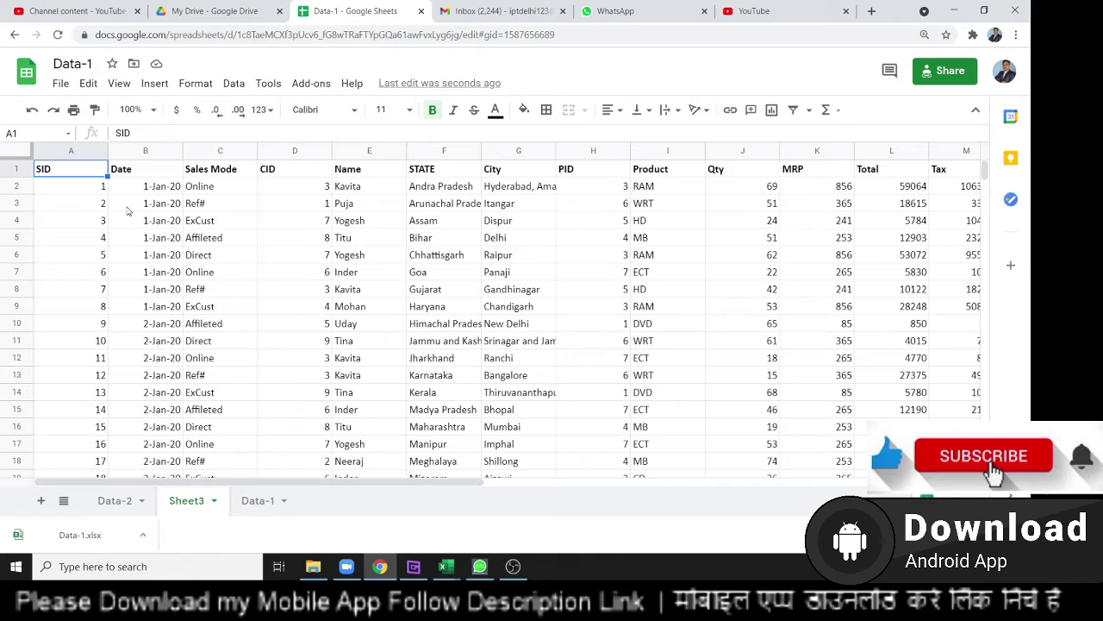
{"action": "key", "text": "ctrl+Right"}
{"action": "key", "text": "ctrl+Left"}
{"action": "key", "text": "ctrl+Down"}
{"action": "key", "text": "ctrl+Right"}
{"action": "key", "text": "ctrl+Up"}
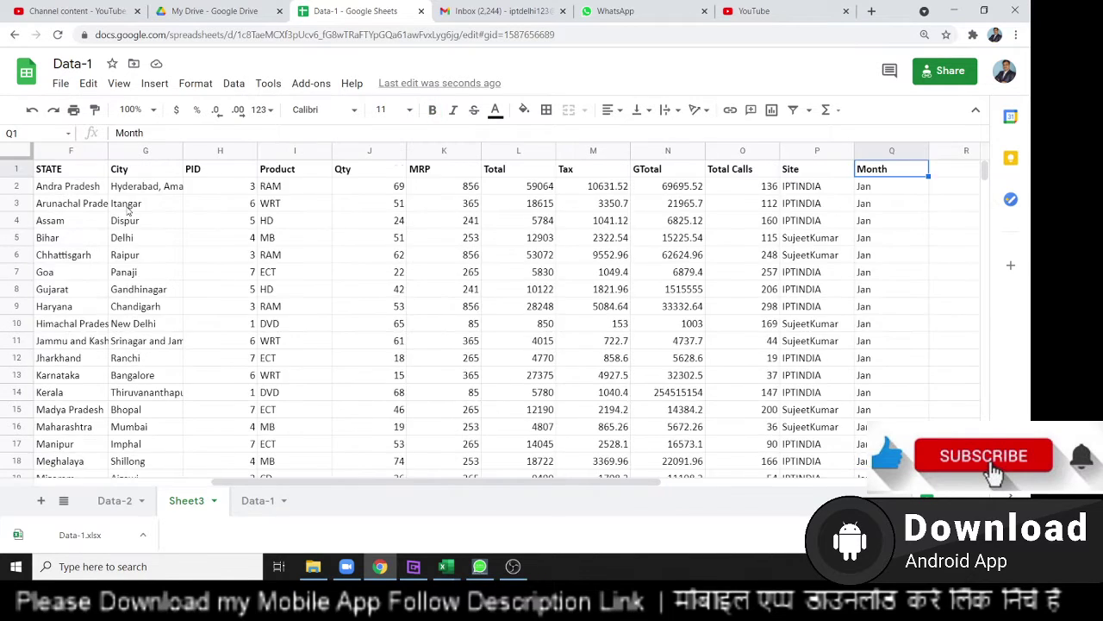
{"action": "key", "text": "ctrl+Left"}
{"action": "key", "text": "ctrl+Down"}
{"action": "key", "text": "ctrl+Right"}
{"action": "key", "text": "ctrl+Up"}
{"action": "key", "text": "ctrl+Left"}
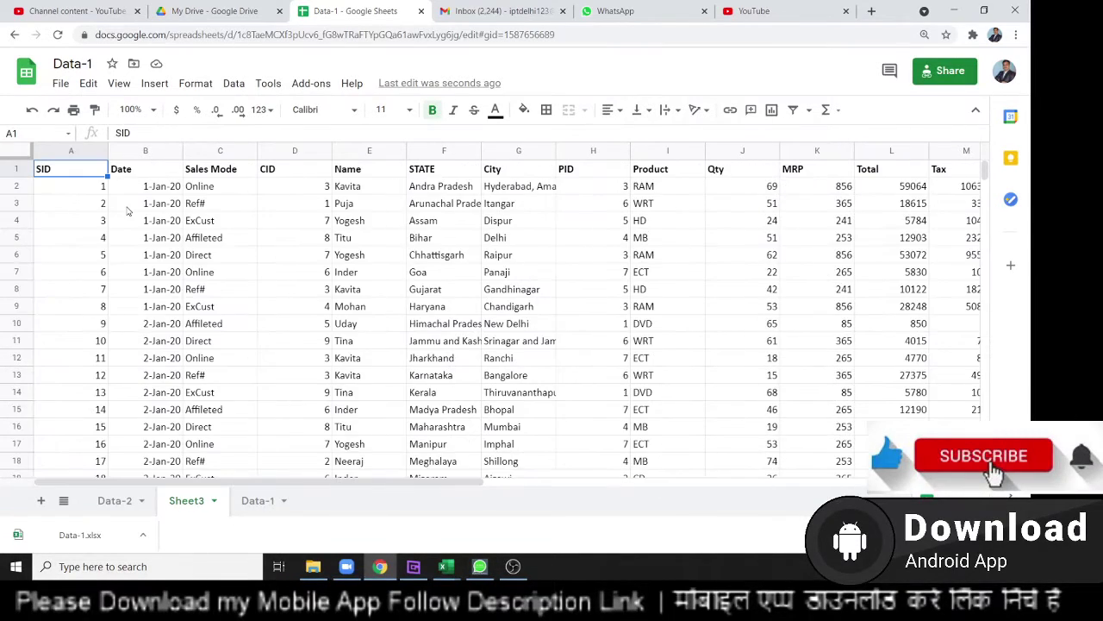
{"action": "key", "text": "ctrl+Down"}
{"action": "key", "text": "ctrl+Right"}
{"action": "key", "text": "ctrl+Up"}
{"action": "key", "text": "ctrl+Left"}
Step: Clear the SID value 11 from cell A12
{"action": "key", "text": "Down"}
{"action": "key", "text": "Down"}
{"action": "key", "text": "Down"}
{"action": "key", "text": "Down"}
{"action": "key", "text": "Down"}
{"action": "key", "text": "Down"}
{"action": "key", "text": "Up"}
{"action": "key", "text": "Up"}
{"action": "key", "text": "Up"}
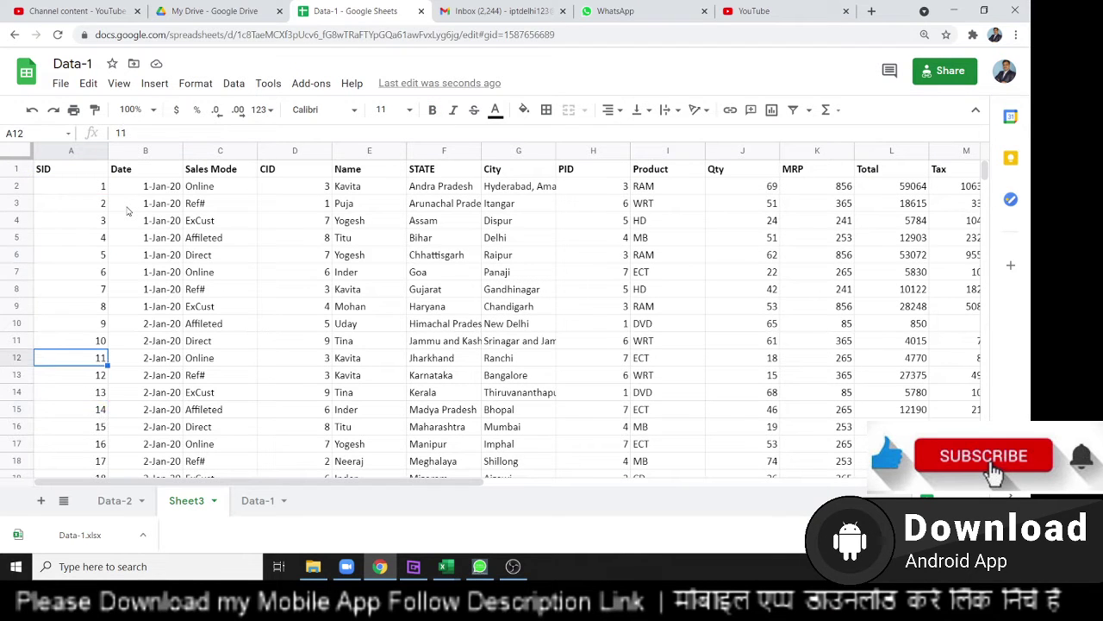
{"action": "key", "text": "Delete"}
{"action": "key", "text": "ctrl+Up"}
{"action": "key", "text": "ctrl+Up"}
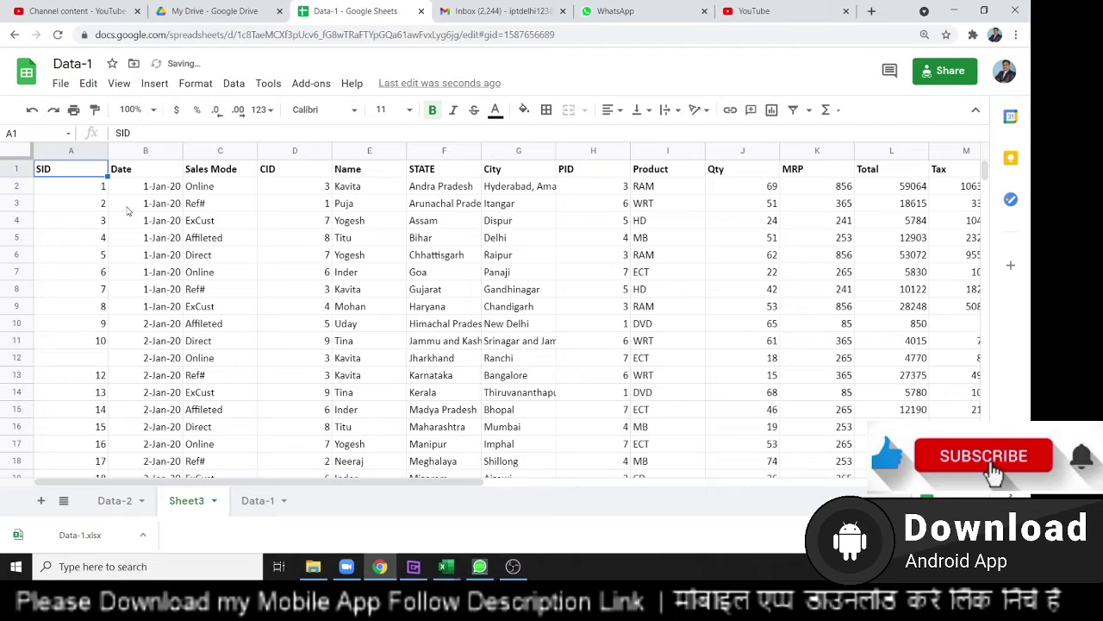
Step: Enter 65 as the Jharkhand record's SID in blank cell A12
{"action": "key", "text": "ctrl+Down"}
{"action": "key", "text": "Down"}
{"action": "type", "text": "6"}
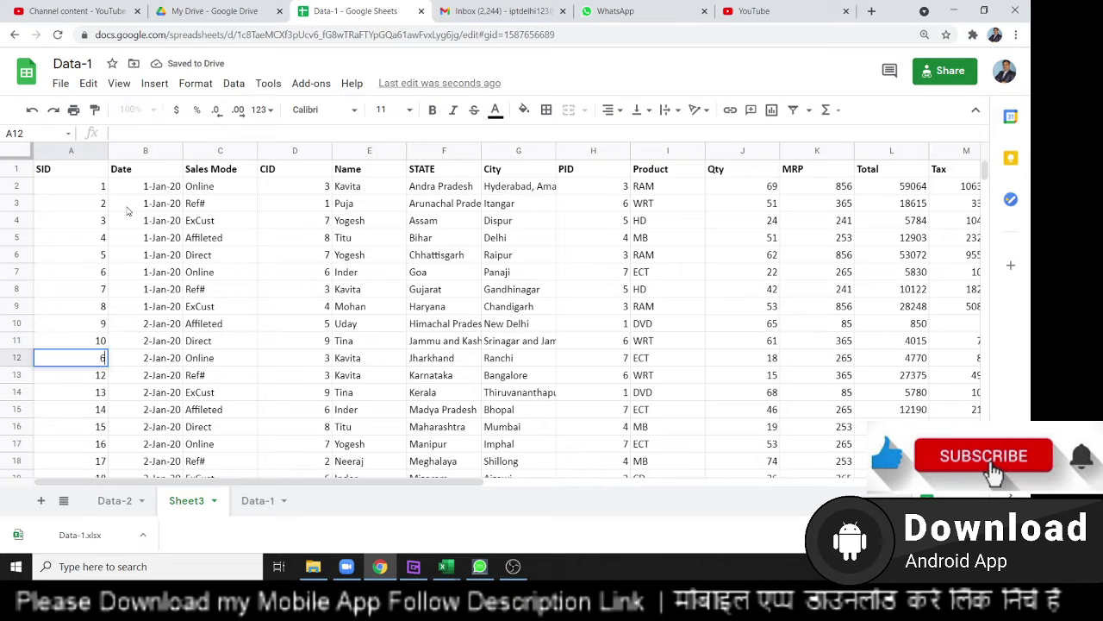
{"action": "type", "text": "5"}
{"action": "key", "text": "Return"}
{"action": "key", "text": "Up"}
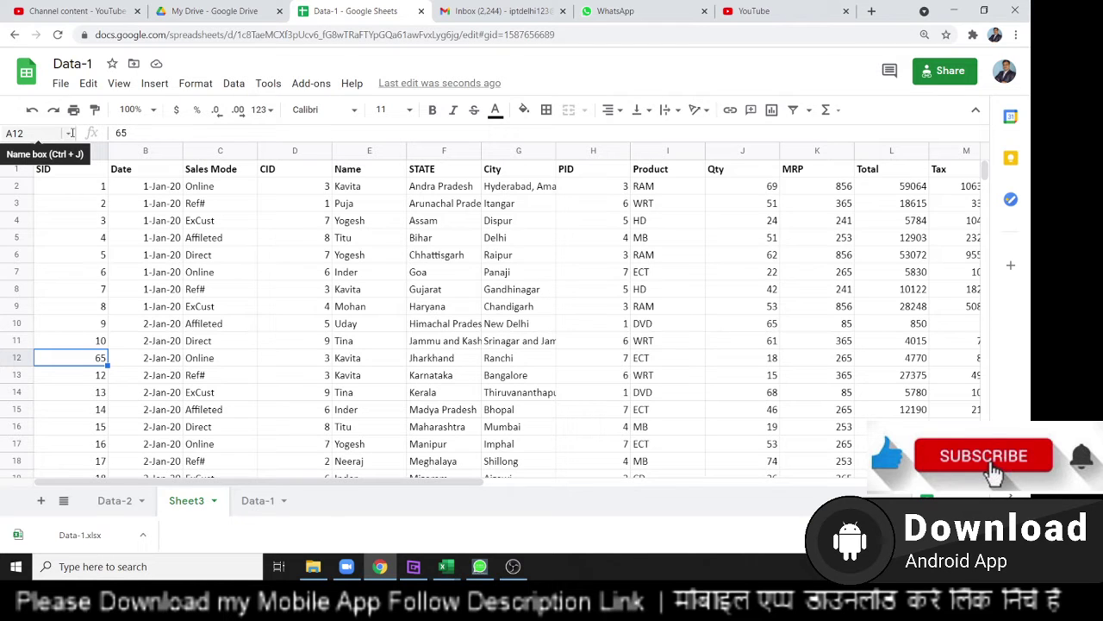
Step: Go to A1000 through the Name box, then Ctrl+Up to the last data row A41
{"action": "left_click", "coordinate": [43, 130]}
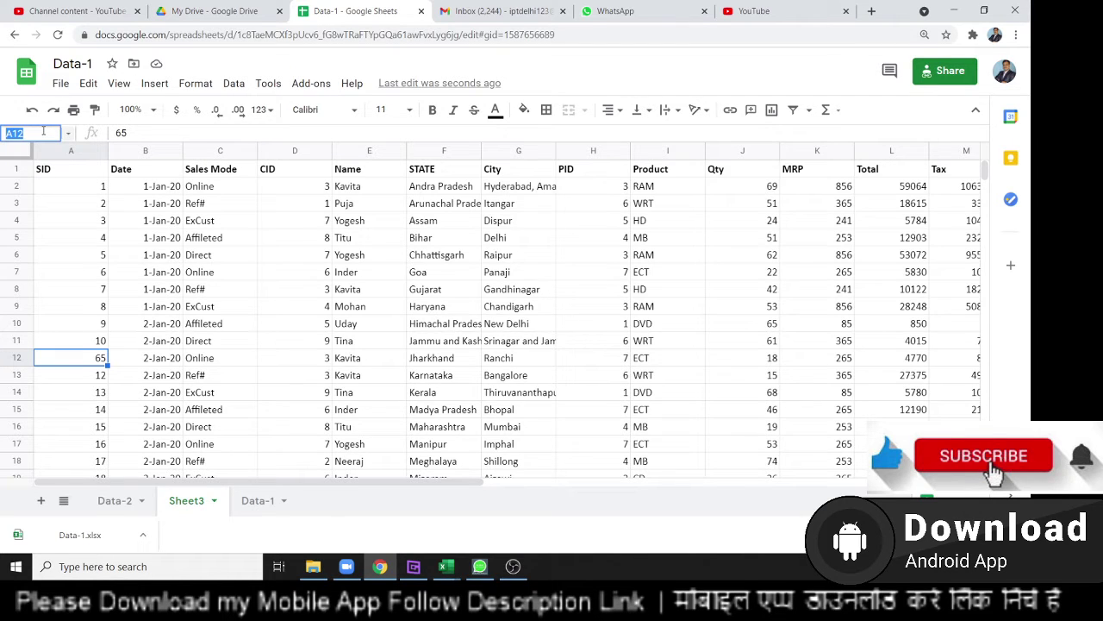
{"action": "type", "text": "A"}
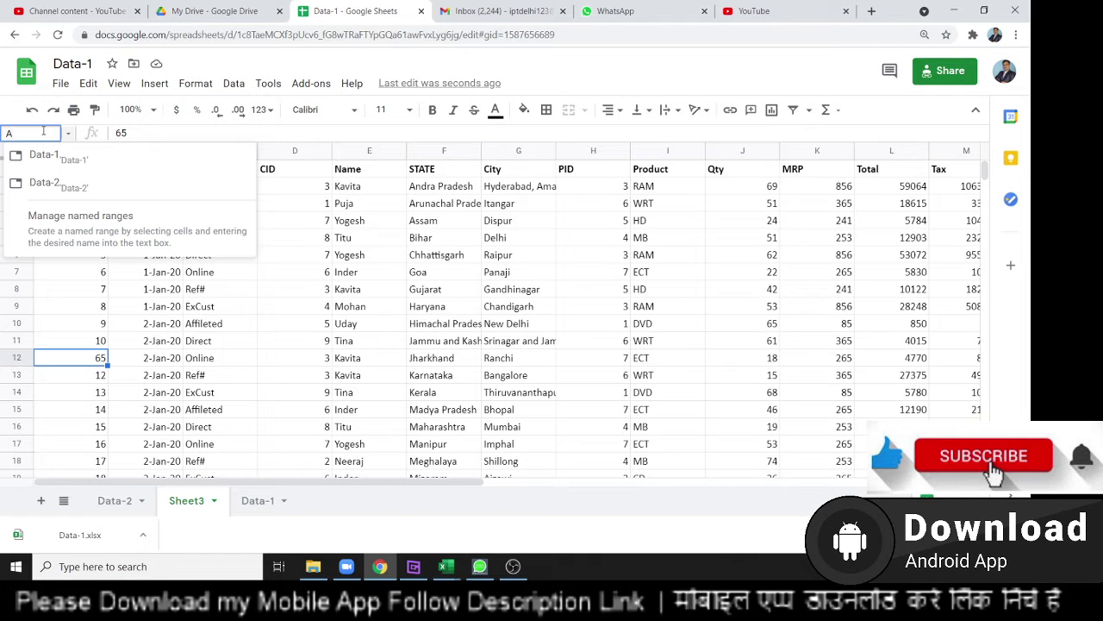
{"action": "type", "text": "1000"}
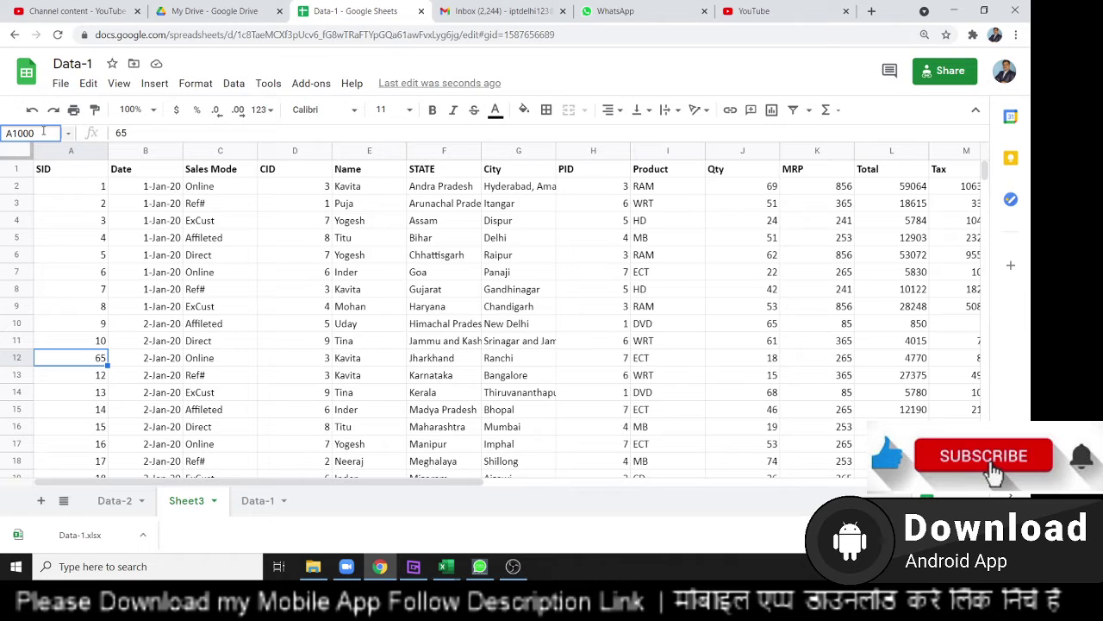
{"action": "key", "text": "Return"}
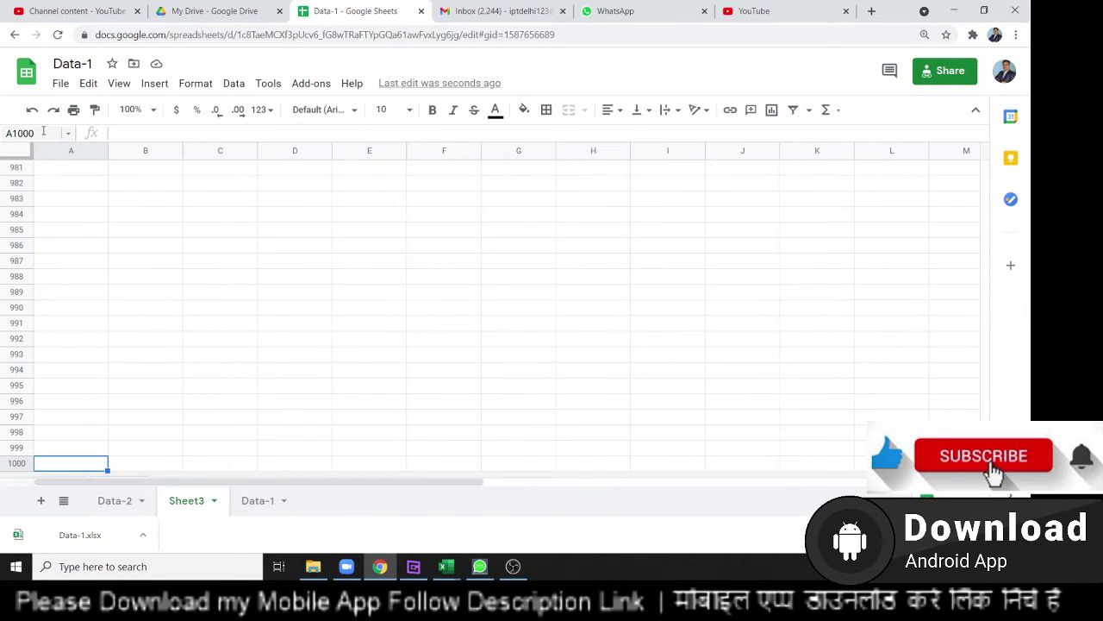
{"action": "key", "text": "Up"}
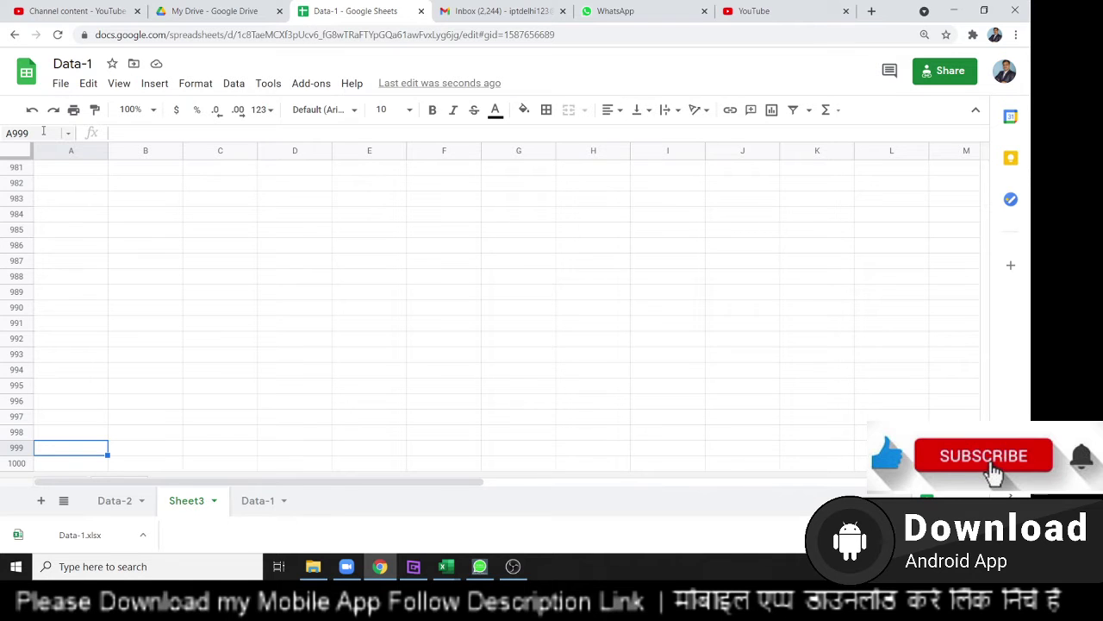
{"action": "key", "text": "ctrl+Up"}
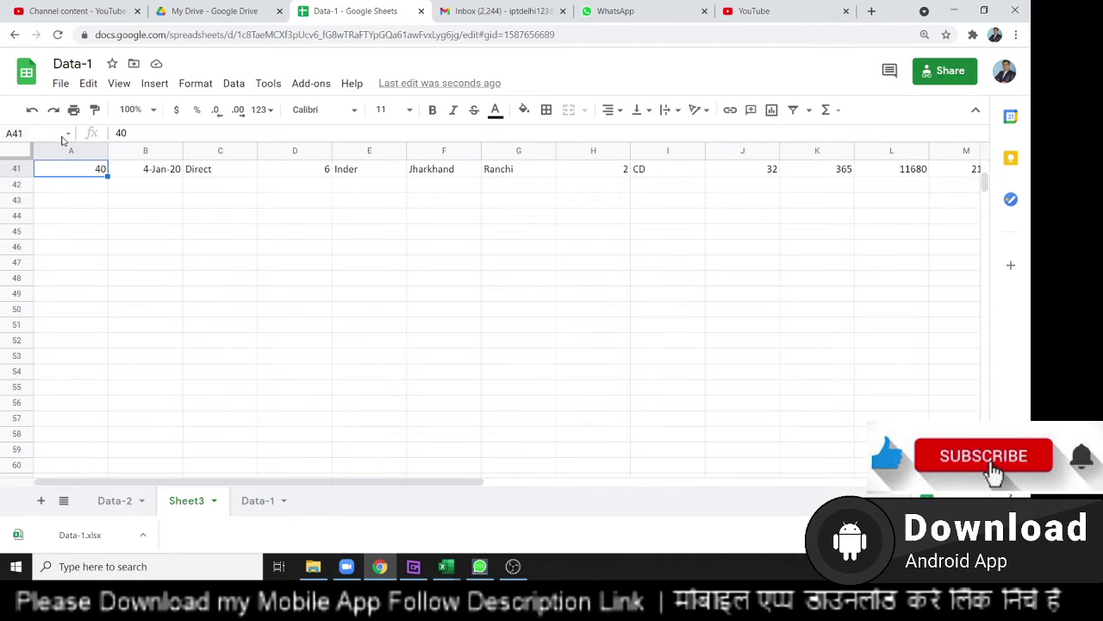
{"action": "scroll", "coordinate": [93, 220], "scroll_direction": "up", "scroll_amount": 3}
{"action": "scroll", "coordinate": [97, 222], "scroll_direction": "up", "scroll_amount": 9}
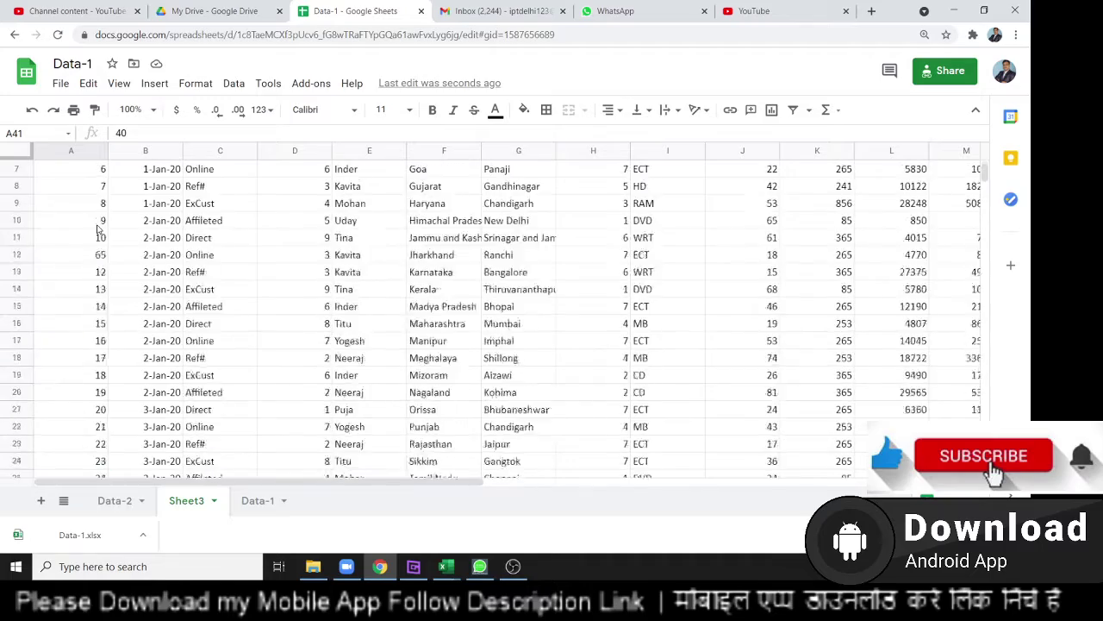
{"action": "scroll", "coordinate": [99, 226], "scroll_direction": "up", "scroll_amount": 2}
{"action": "scroll", "coordinate": [138, 212], "scroll_direction": "down", "scroll_amount": 6}
{"action": "scroll", "coordinate": [138, 212], "scroll_direction": "up", "scroll_amount": 6}
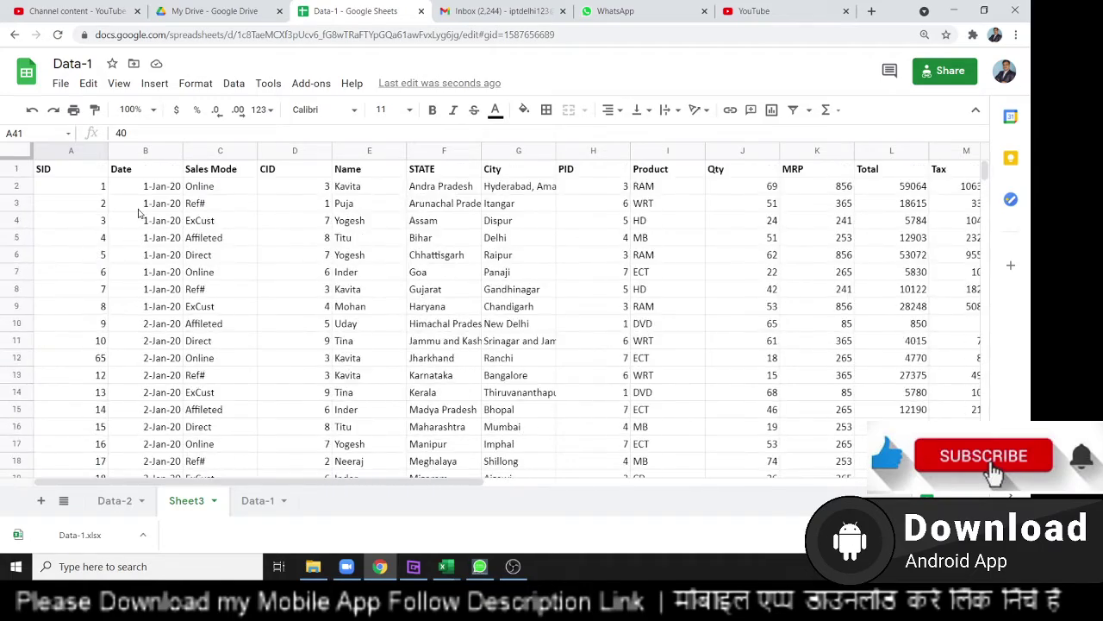
{"action": "scroll", "coordinate": [140, 212], "scroll_direction": "down", "scroll_amount": 7}
{"action": "scroll", "coordinate": [144, 211], "scroll_direction": "down", "scroll_amount": 5}
{"action": "scroll", "coordinate": [145, 212], "scroll_direction": "up", "scroll_amount": 8}
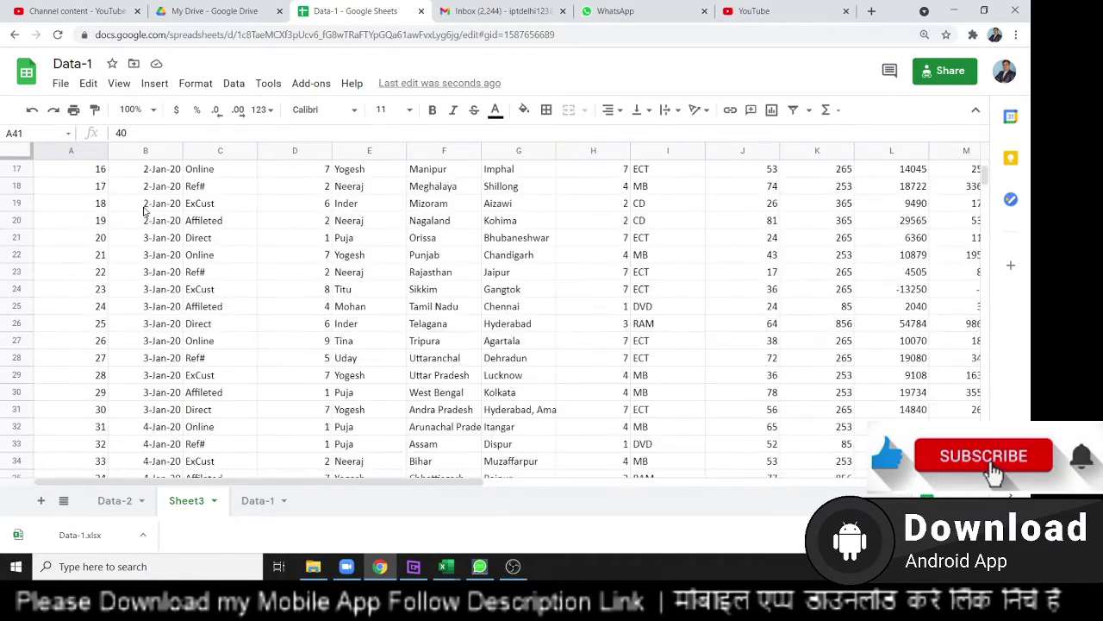
{"action": "scroll", "coordinate": [143, 214], "scroll_direction": "up", "scroll_amount": 5}
{"action": "left_click", "coordinate": [89, 172]}
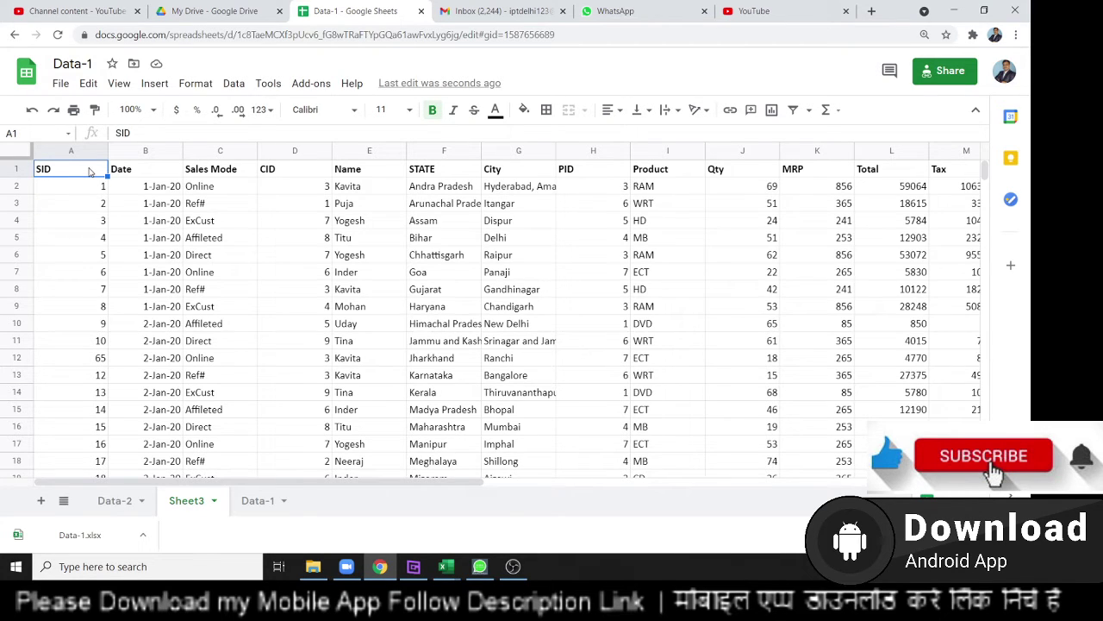
{"action": "left_click", "coordinate": [328, 342]}
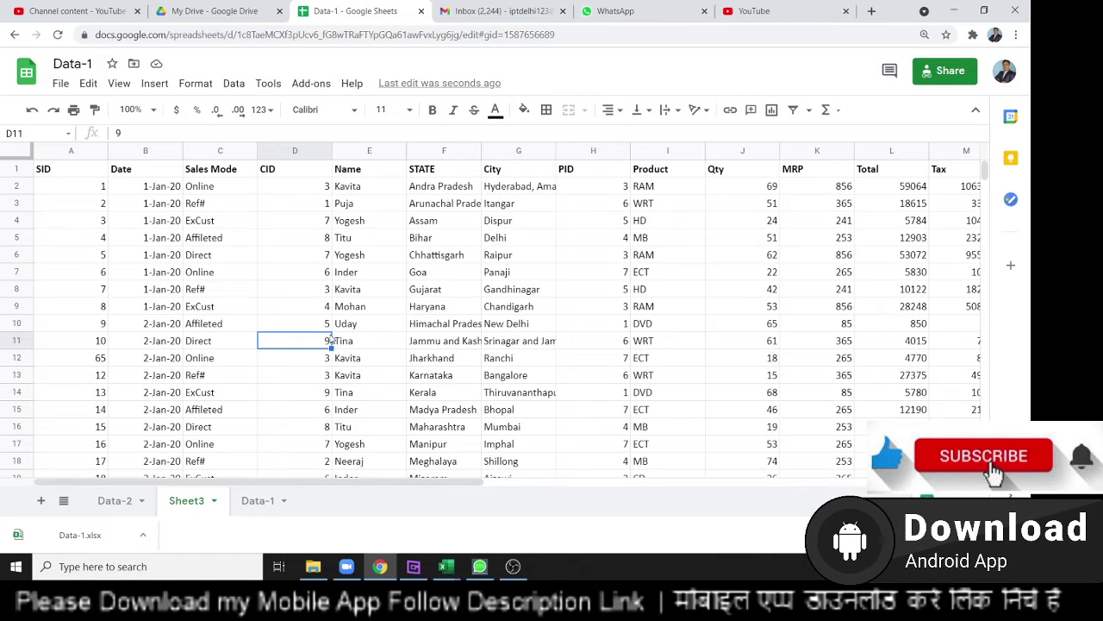
{"action": "key", "text": "ctrl+Home"}
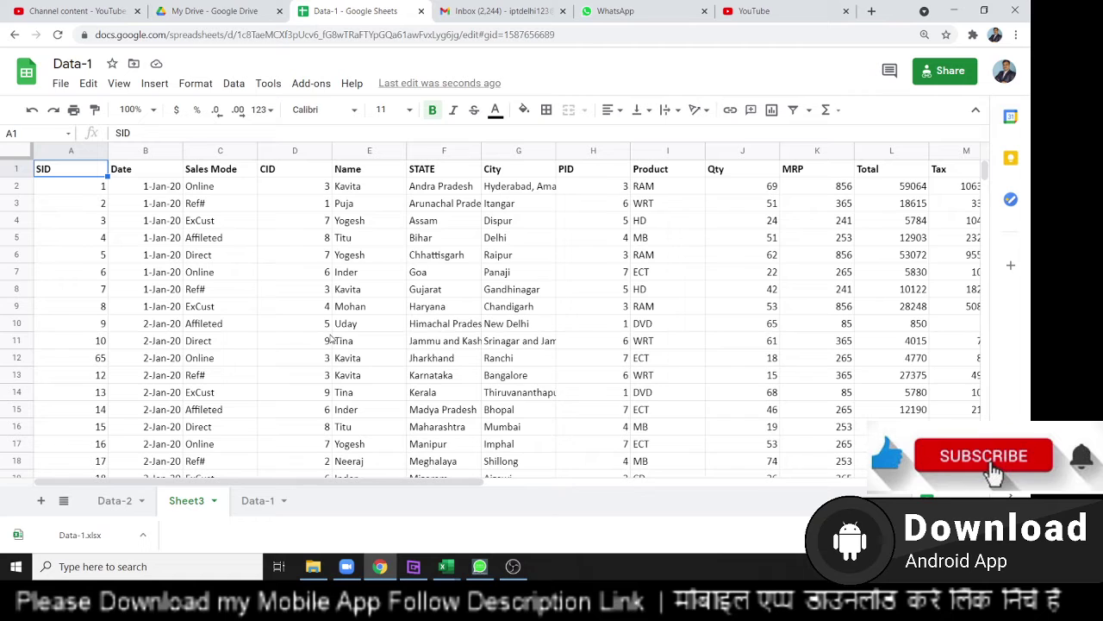
{"action": "left_click", "coordinate": [400, 308]}
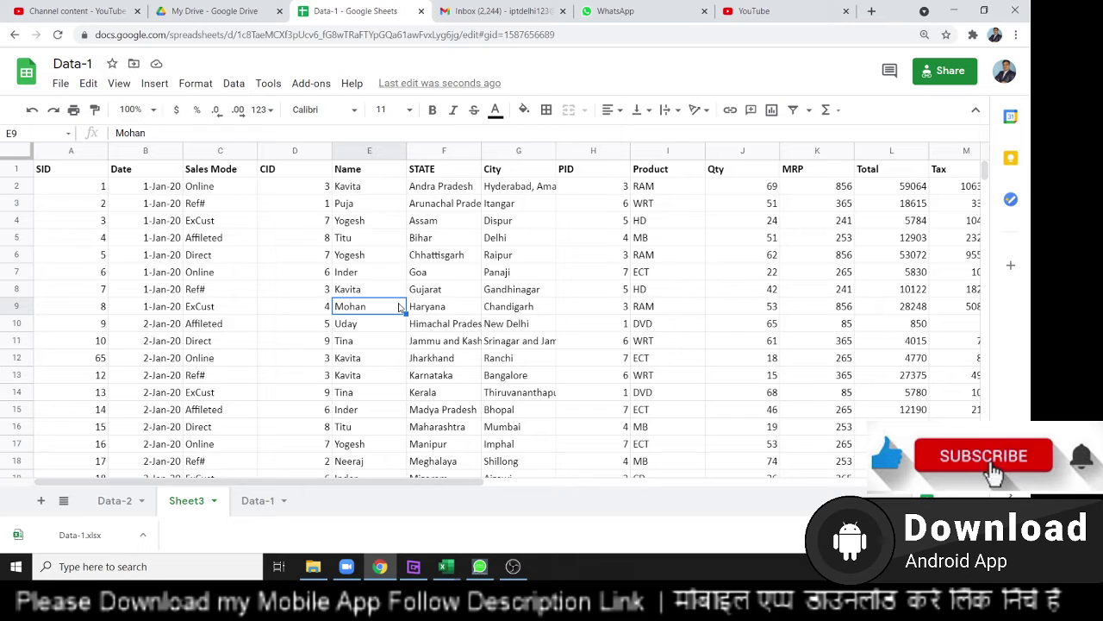
{"action": "key", "text": "ctrl+Home"}
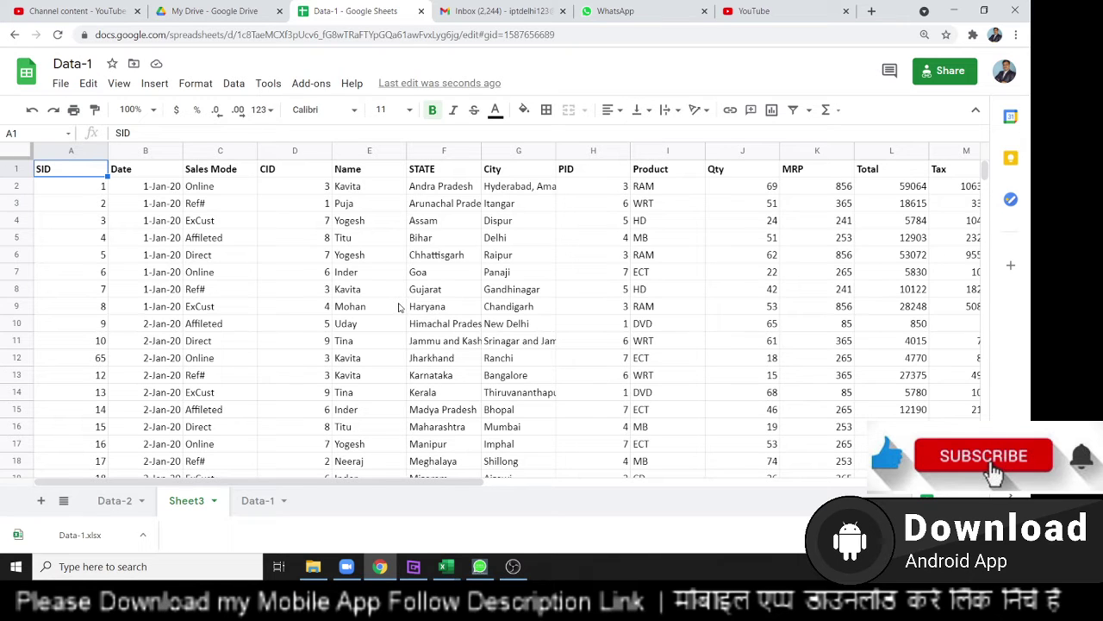
{"action": "left_click", "coordinate": [401, 340]}
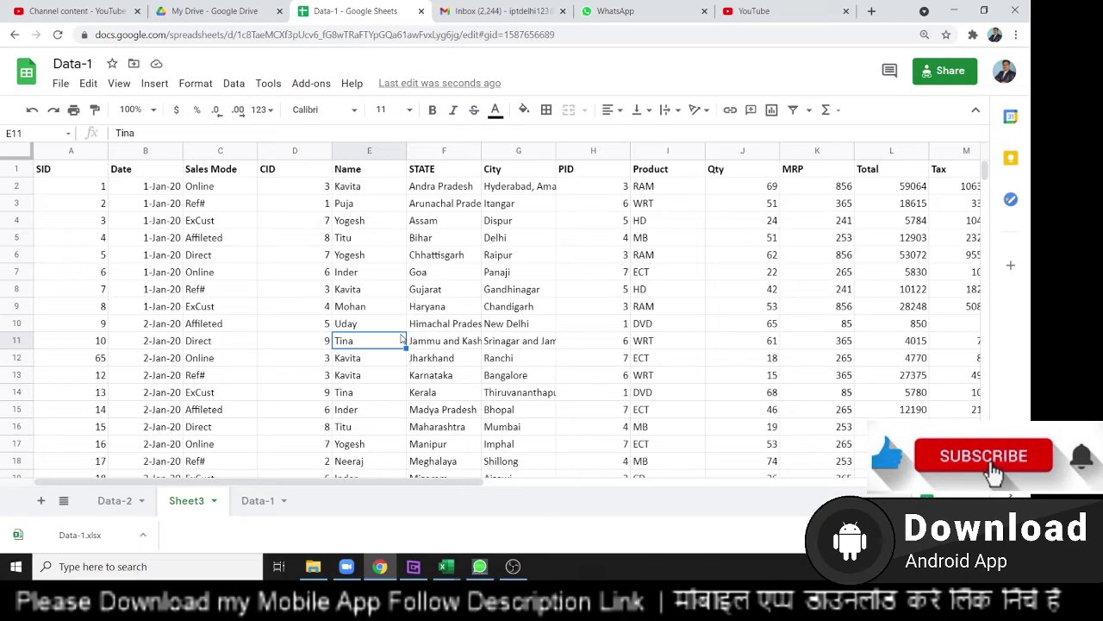
{"action": "key", "text": "ctrl+Home"}
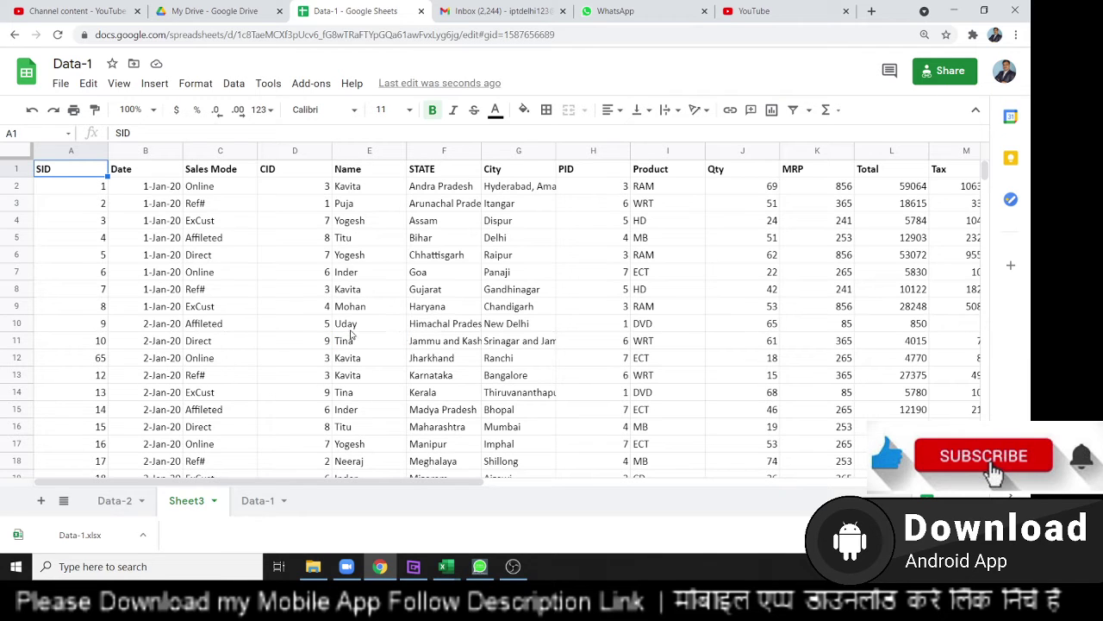
{"action": "left_click", "coordinate": [397, 347]}
{"action": "key", "text": "Home"}
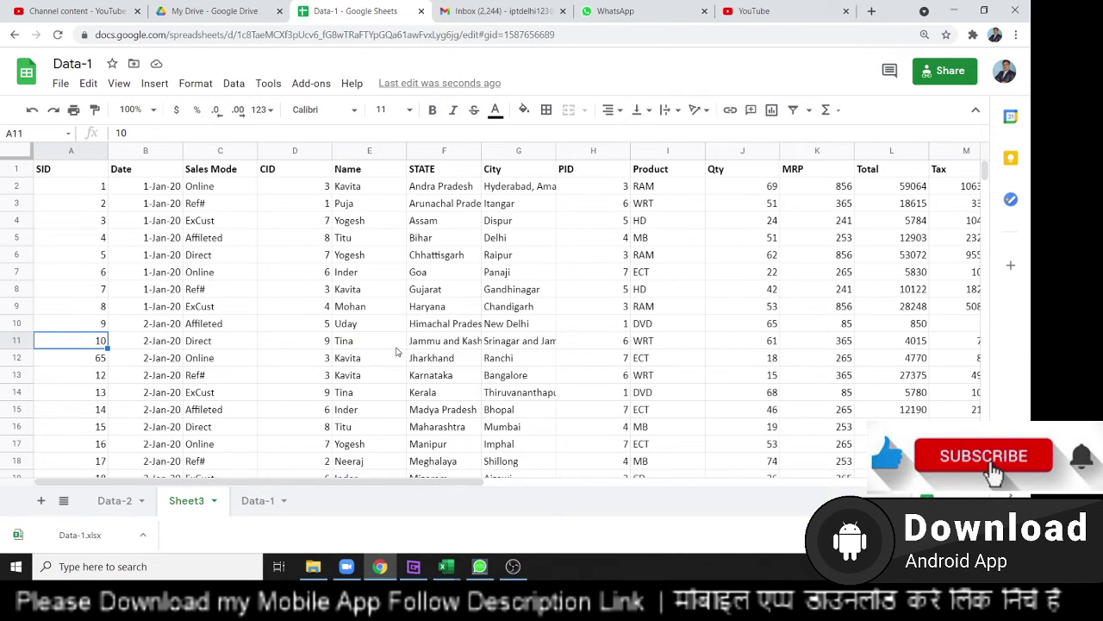
{"action": "left_click", "coordinate": [405, 346]}
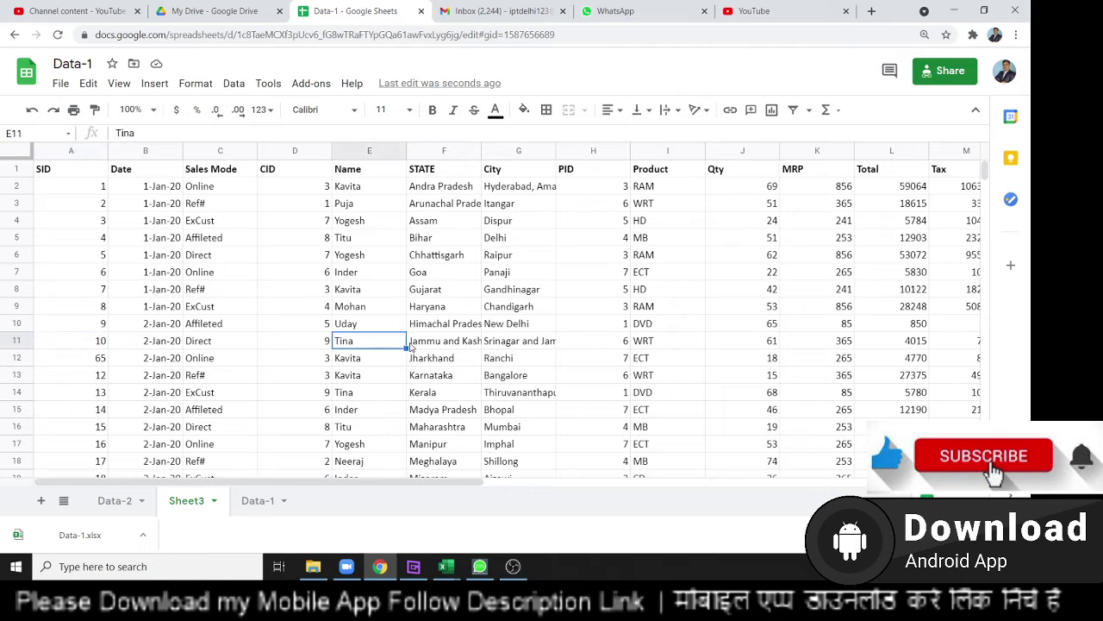
{"action": "key", "text": "Home"}
{"action": "left_click", "coordinate": [399, 381]}
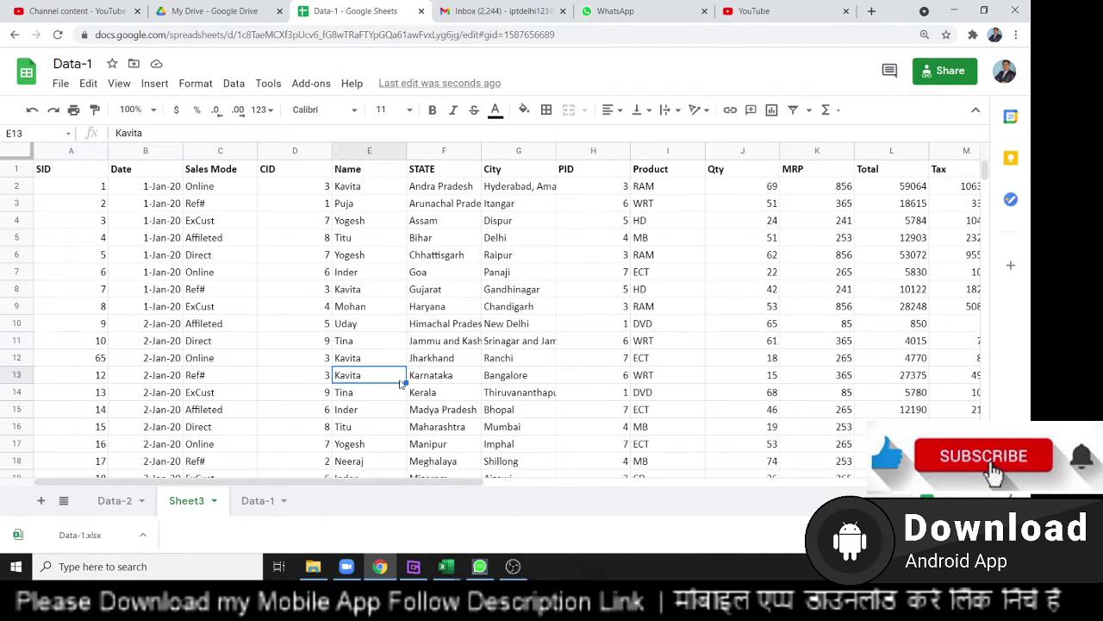
{"action": "left_click", "coordinate": [440, 385]}
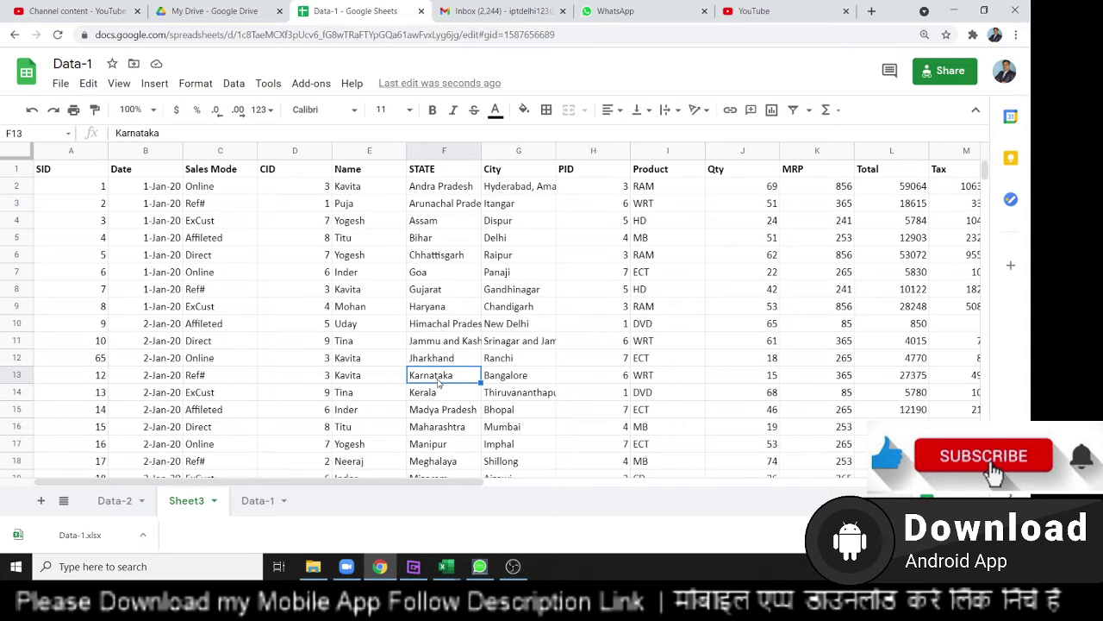
{"action": "key", "text": "ctrl+Home"}
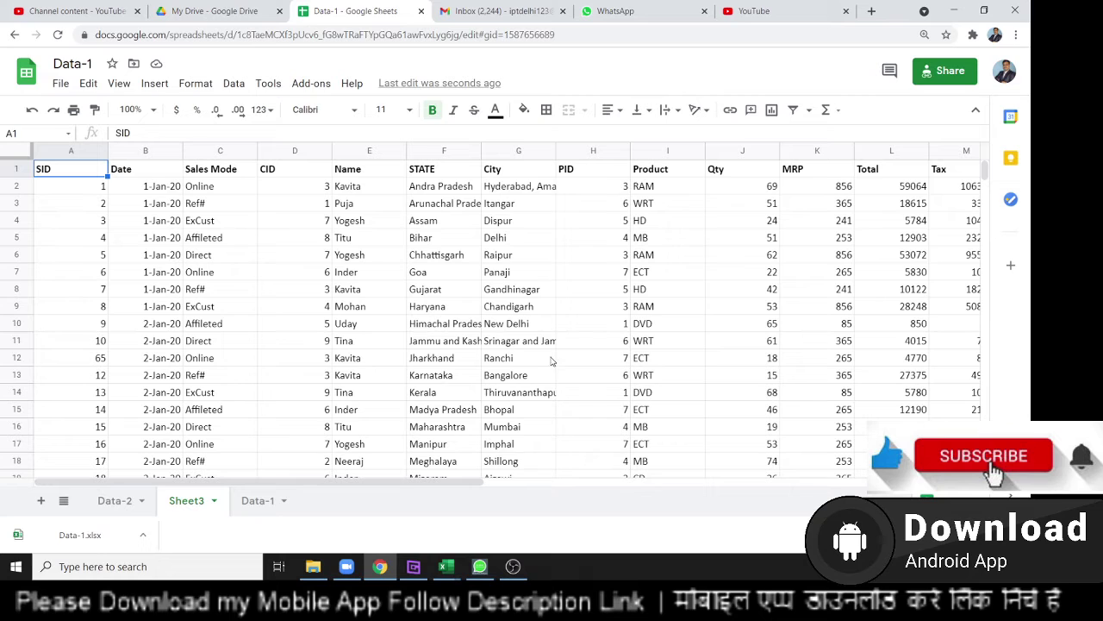
{"action": "left_click", "coordinate": [423, 360]}
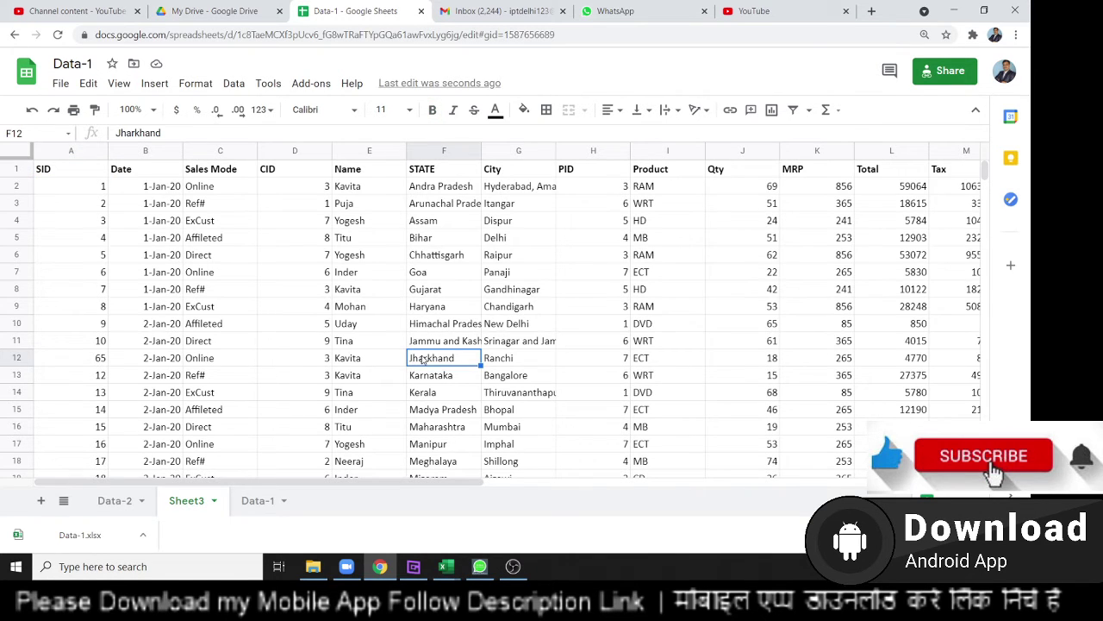
{"action": "key", "text": "Home"}
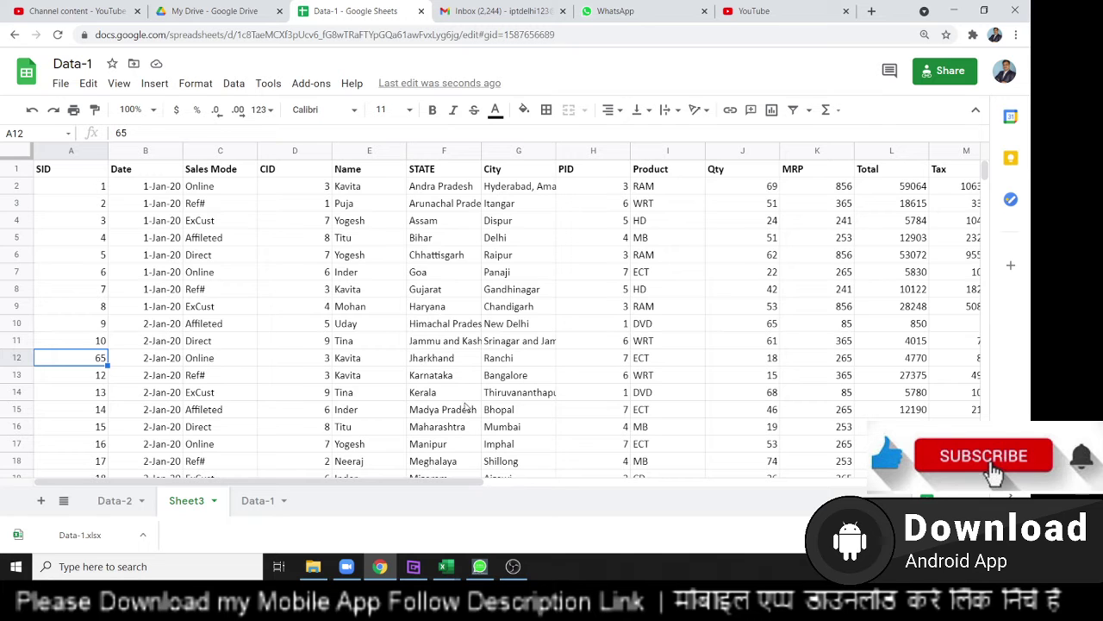
{"action": "left_click", "coordinate": [458, 342]}
{"action": "scroll", "coordinate": [457, 341], "scroll_direction": "down", "scroll_amount": 4}
{"action": "scroll", "coordinate": [457, 341], "scroll_direction": "up", "scroll_amount": 4}
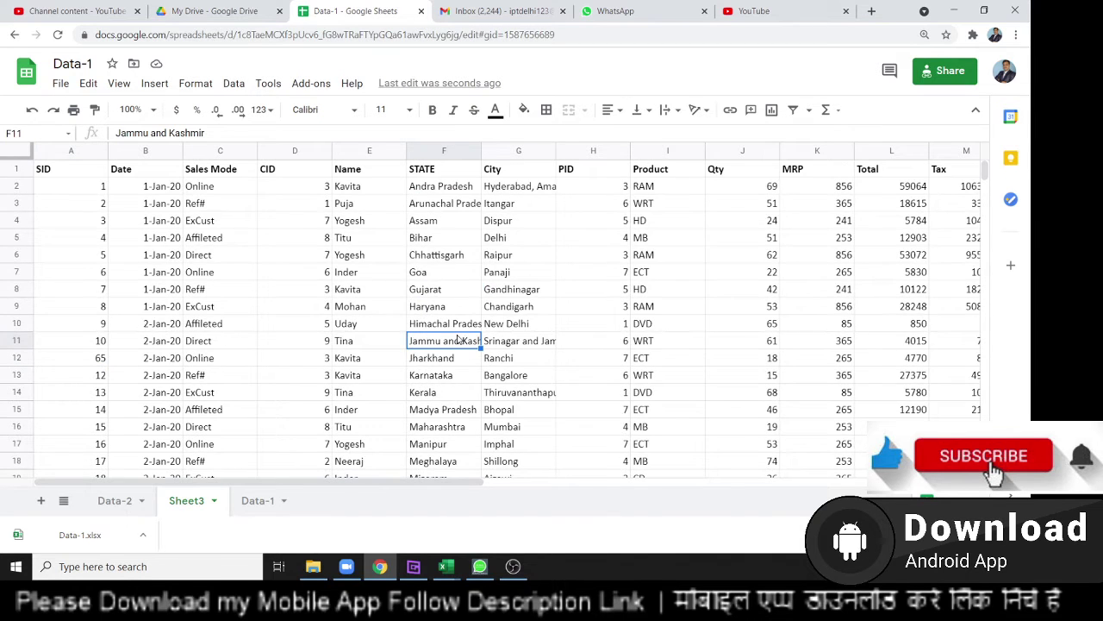
{"action": "key", "text": "ctrl+a"}
{"action": "left_click", "coordinate": [412, 262]}
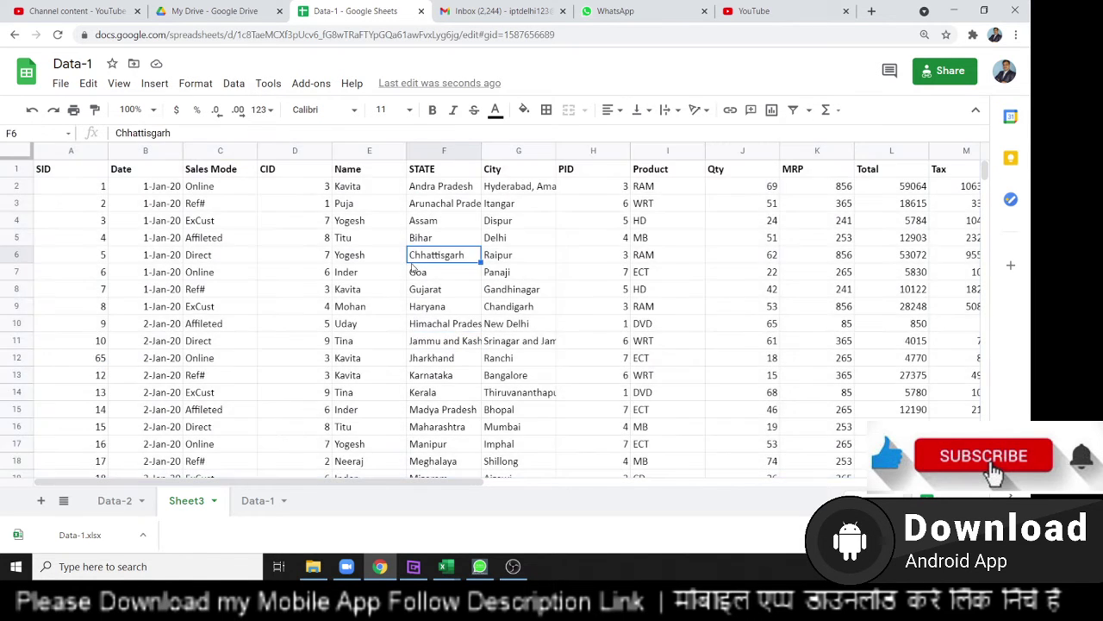
Step: Multi-select C4, E4, E9, C11:C12, D13, F14, G12 and G9 on Sheet3
{"action": "left_click", "coordinate": [209, 225]}
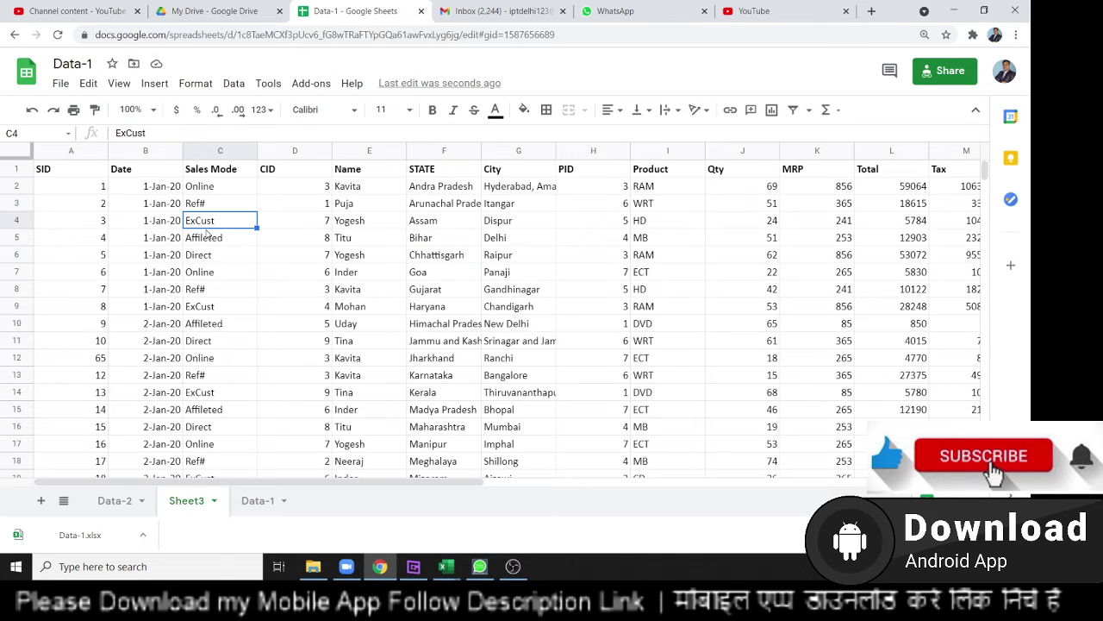
{"action": "left_click", "coordinate": [369, 220], "text": "ctrl"}
{"action": "left_click", "coordinate": [369, 306], "text": "ctrl"}
{"action": "left_click_drag", "start_coordinate": [220, 340], "coordinate": [220, 358]}
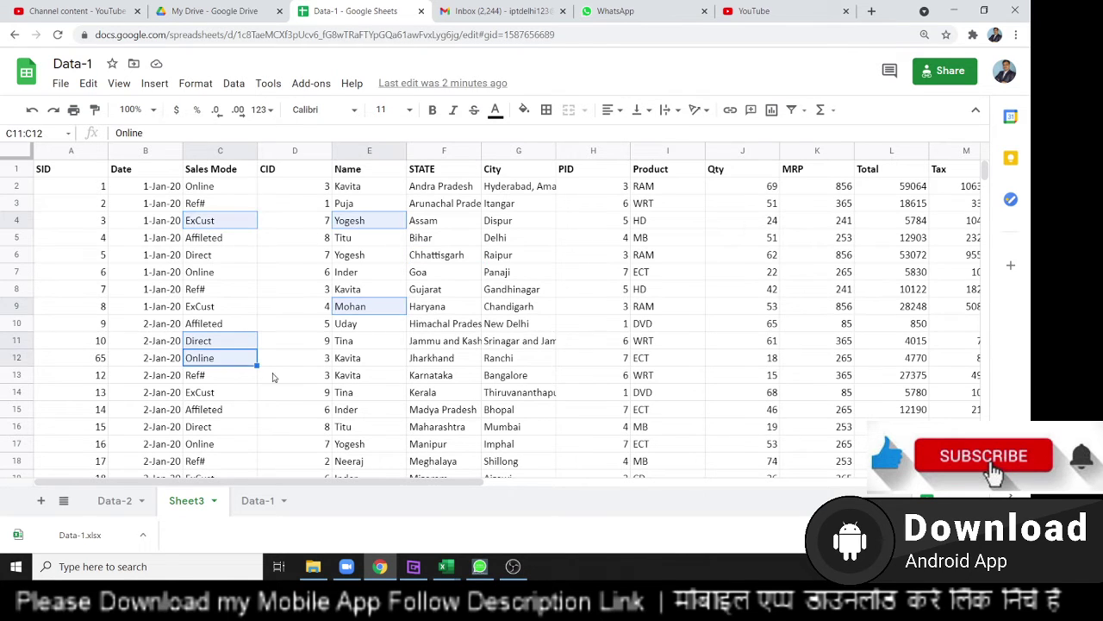
{"action": "left_click", "coordinate": [295, 375], "text": "ctrl"}
{"action": "left_click", "coordinate": [444, 392], "text": "ctrl"}
{"action": "left_click", "coordinate": [518, 358], "text": "ctrl"}
{"action": "left_click", "coordinate": [518, 306], "text": "ctrl"}
Step: Add H6, G5, J4, I13, H16 and C16:D16 to the selection and copy it
{"action": "left_click", "coordinate": [594, 255], "text": "ctrl"}
{"action": "left_click", "coordinate": [518, 237], "text": "ctrl"}
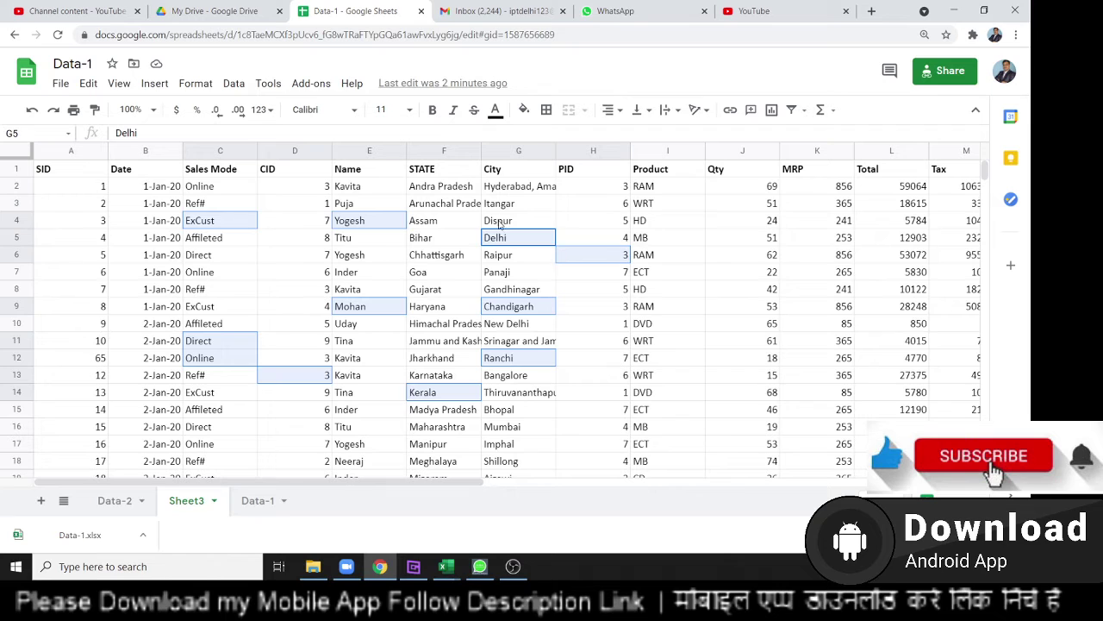
{"action": "left_click", "coordinate": [743, 220], "text": "ctrl"}
{"action": "left_click", "coordinate": [667, 375], "text": "ctrl"}
{"action": "left_click", "coordinate": [593, 427], "text": "ctrl"}
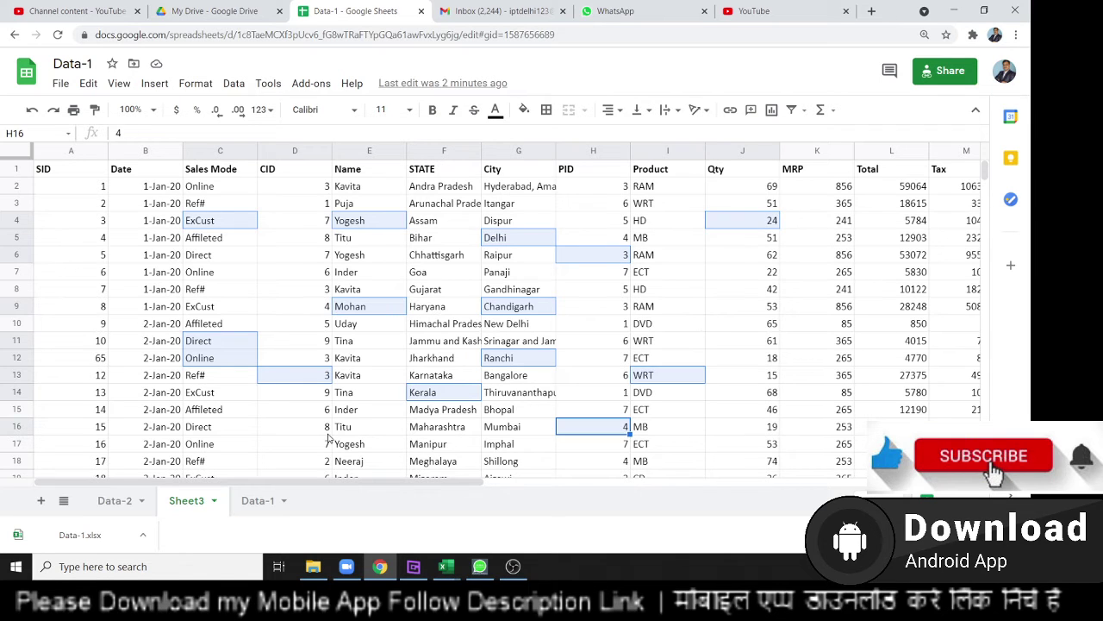
{"action": "left_click_drag", "start_coordinate": [219, 427], "coordinate": [294, 427]}
{"action": "key", "text": "ctrl+c"}
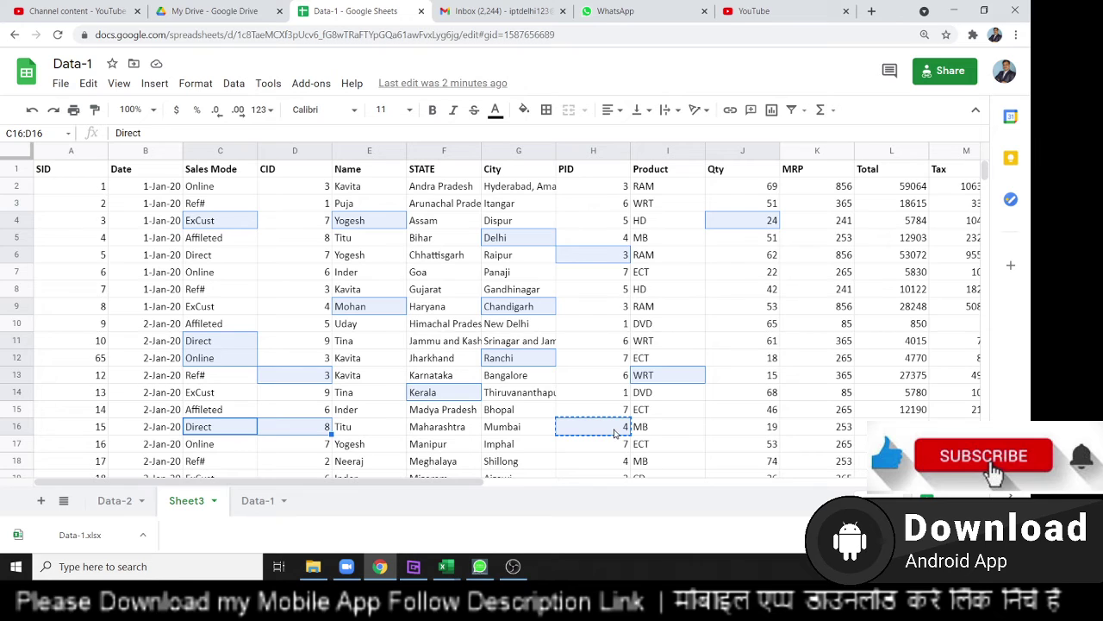
Step: Paste the copied value 4 into cell H10 of the Data-1 sheet
{"action": "left_click", "coordinate": [244, 503]}
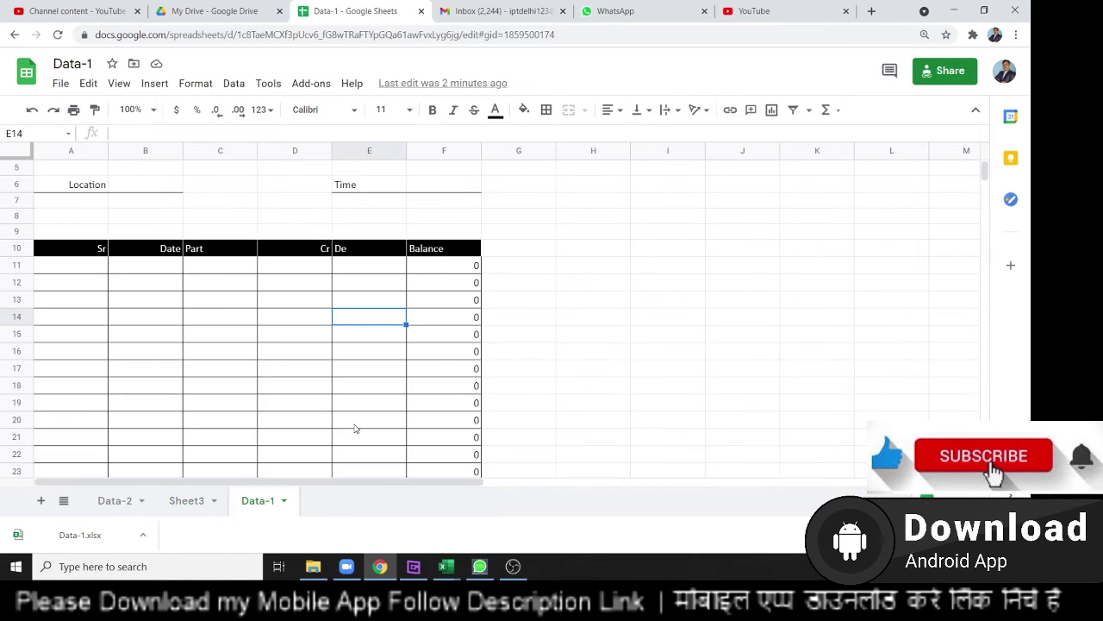
{"action": "left_click_drag", "start_coordinate": [588, 273], "coordinate": [593, 255]}
{"action": "left_click", "coordinate": [607, 251]}
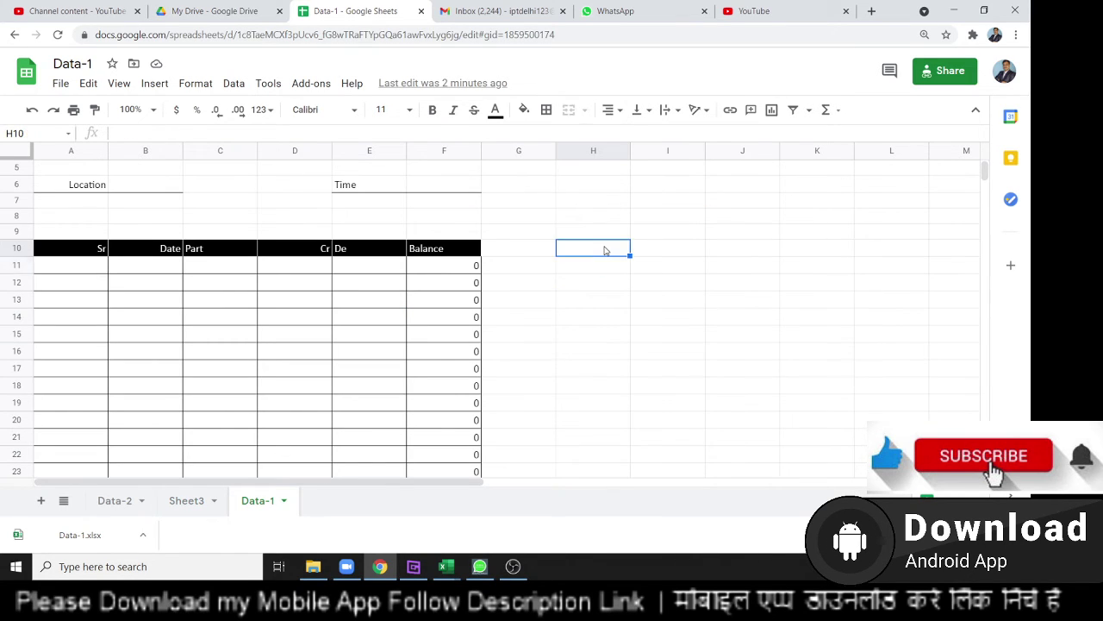
{"action": "key", "text": "ctrl+v"}
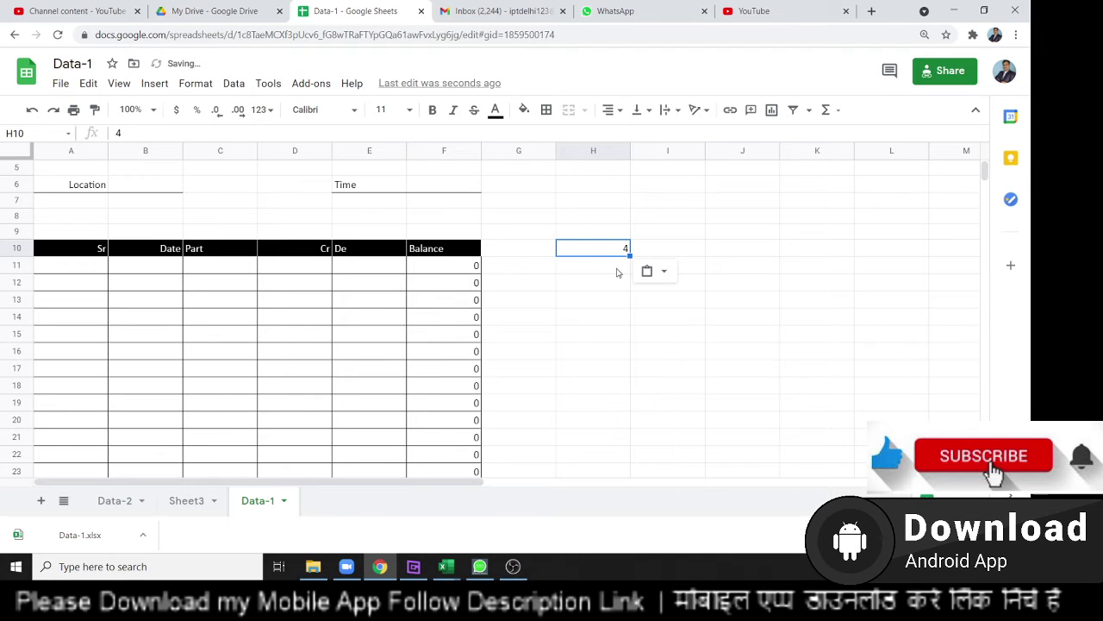
Step: Back on Sheet3, copy C2, E2, G2 and I2 as one multi-selection
{"action": "left_click", "coordinate": [195, 502]}
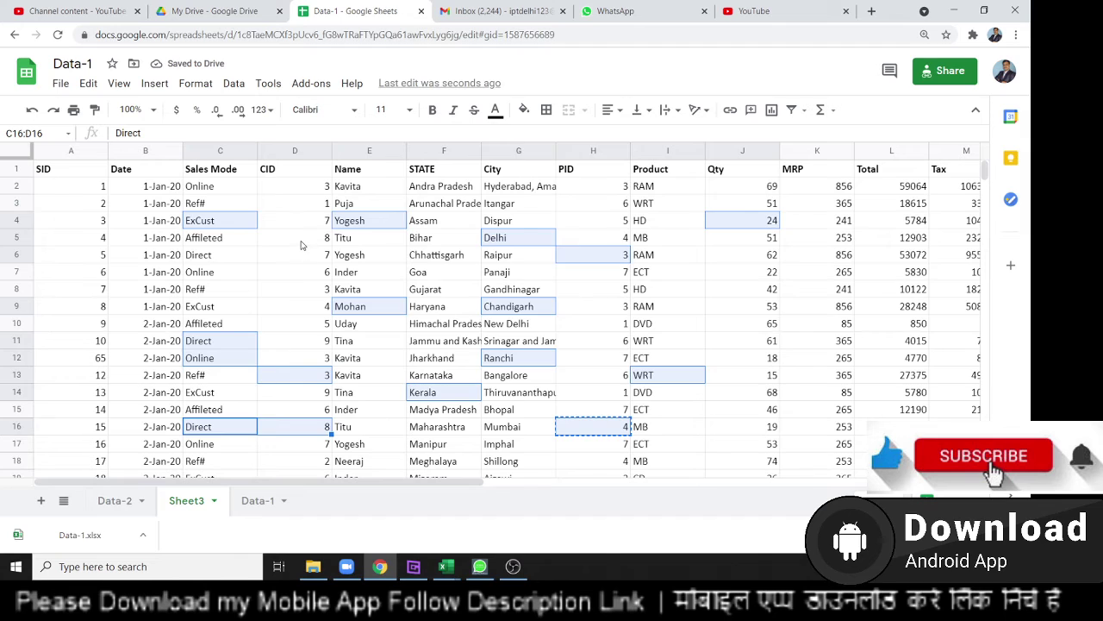
{"action": "left_click", "coordinate": [303, 243]}
{"action": "left_click", "coordinate": [203, 190]}
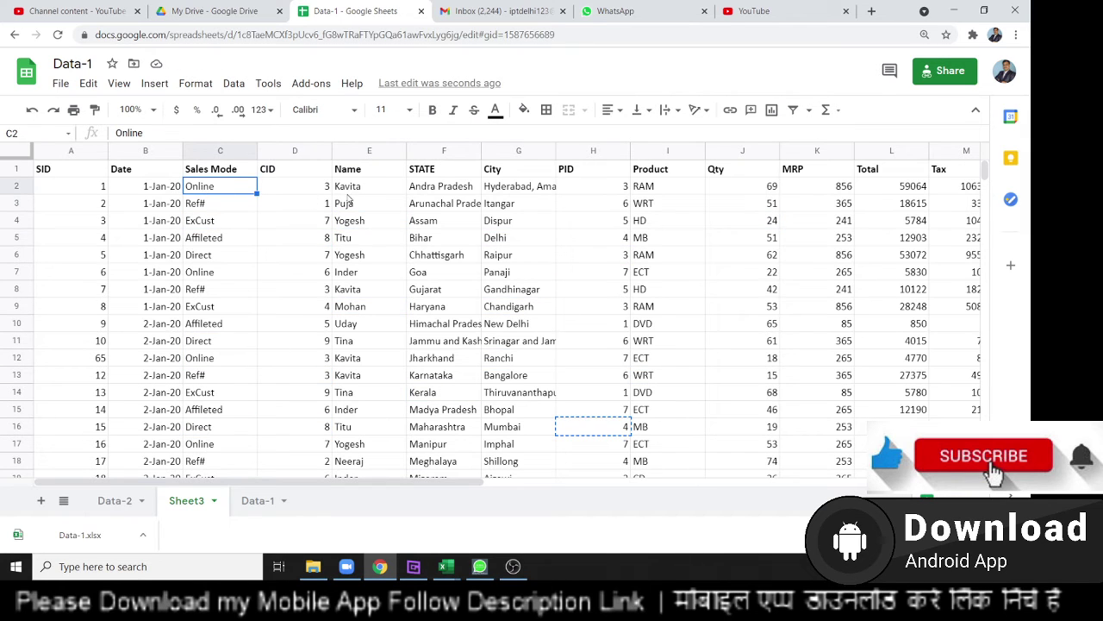
{"action": "left_click", "coordinate": [374, 193], "text": "ctrl"}
{"action": "left_click", "coordinate": [490, 186], "text": "ctrl"}
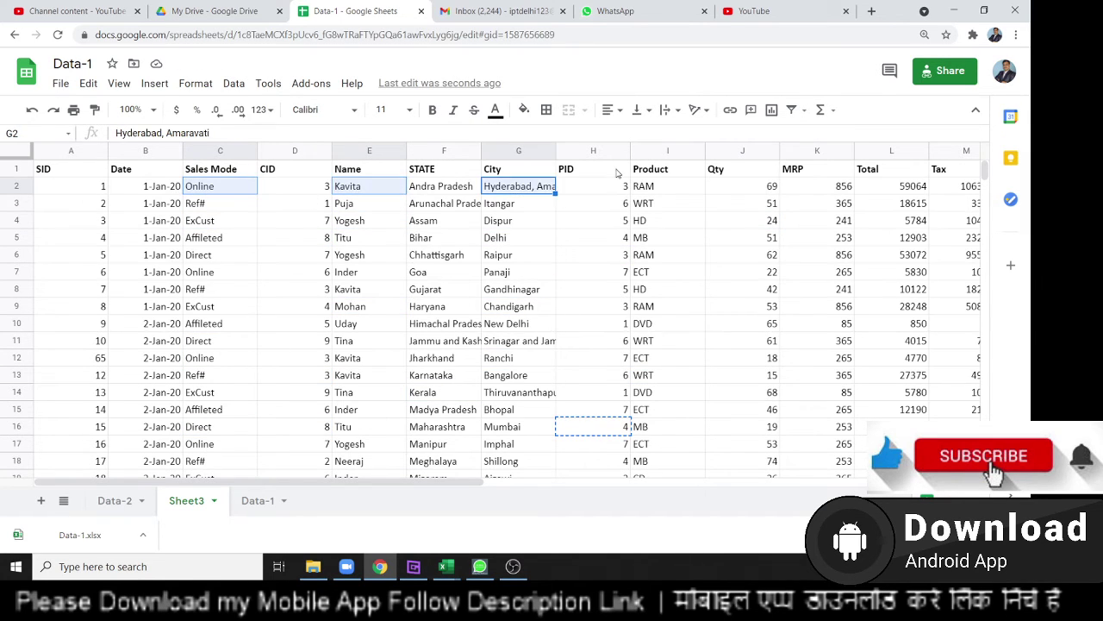
{"action": "left_click", "coordinate": [646, 188], "text": "ctrl"}
{"action": "key", "text": "ctrl+c"}
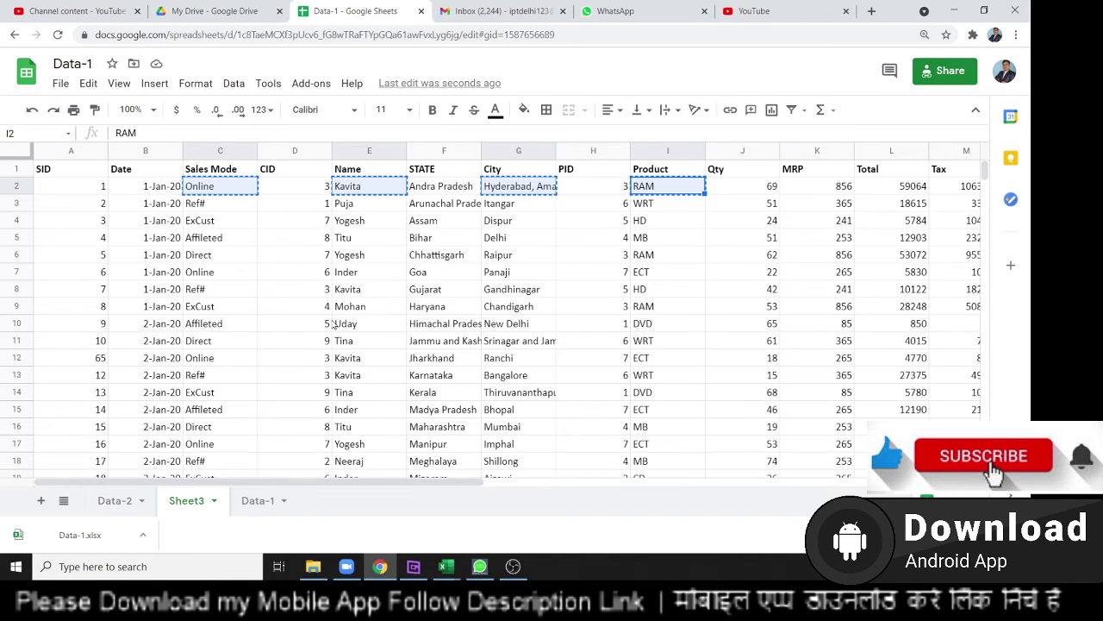
Step: Clear the selection by selecting C6, C4, then C2
{"action": "left_click", "coordinate": [223, 259]}
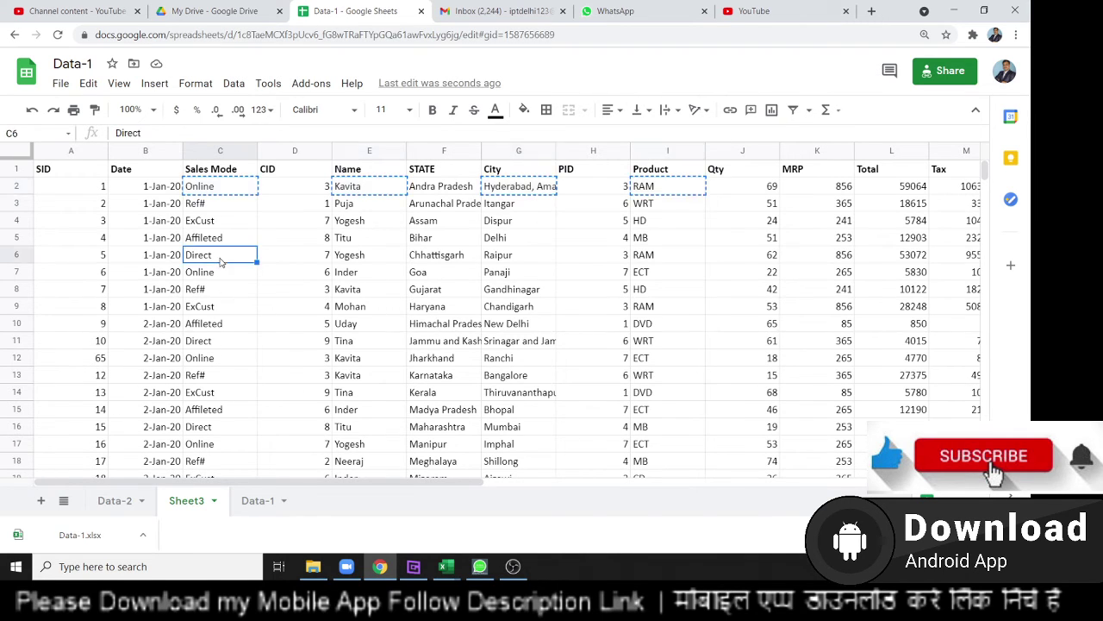
{"action": "left_click", "coordinate": [234, 222]}
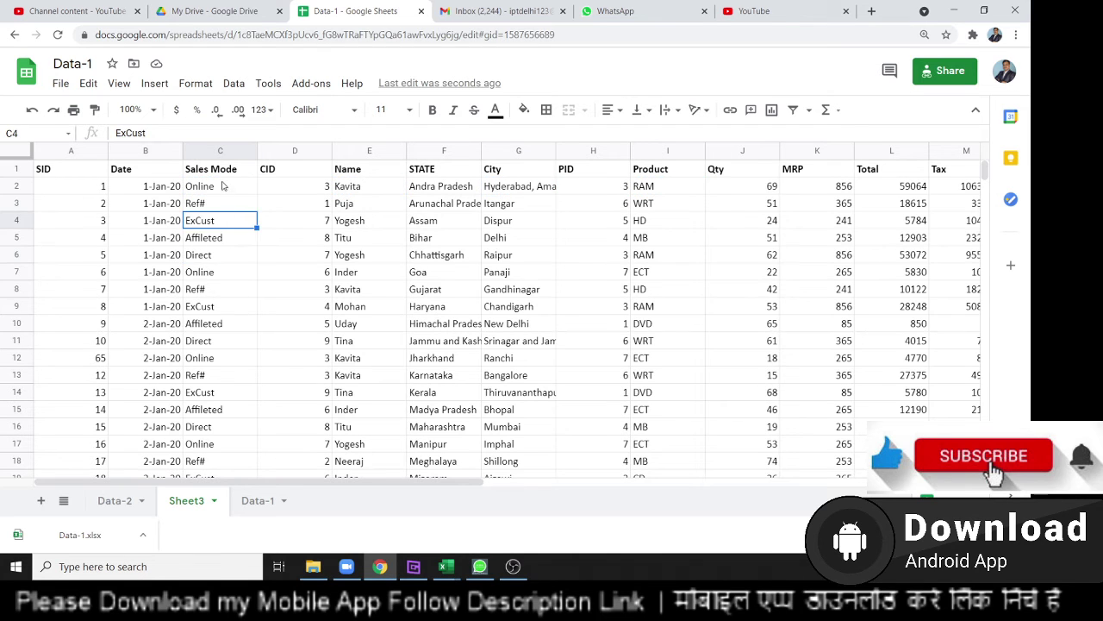
{"action": "left_click", "coordinate": [223, 186]}
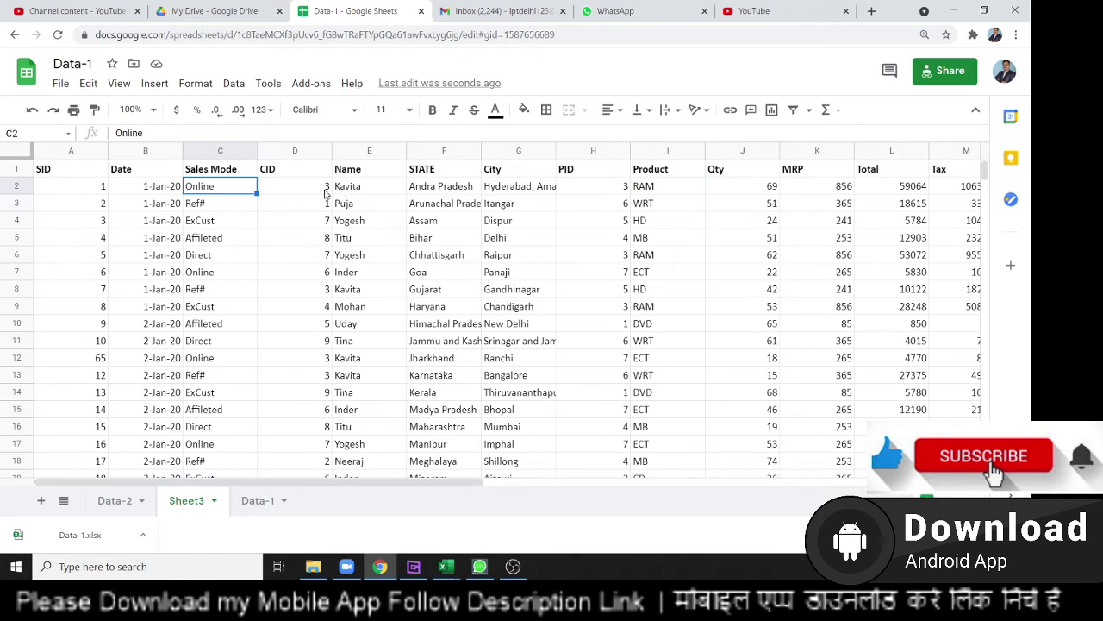
Step: Multi-select C2, E2, G2, C6, E6 and G6 and copy all six cells
{"action": "left_click", "coordinate": [380, 191], "text": "ctrl"}
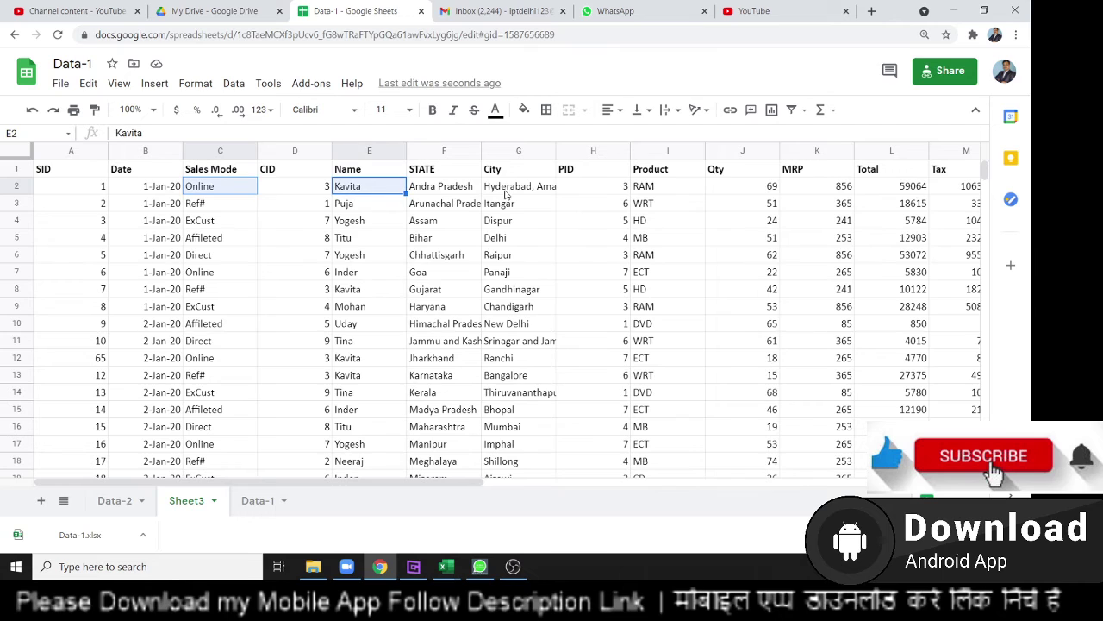
{"action": "left_click", "coordinate": [530, 193], "text": "ctrl"}
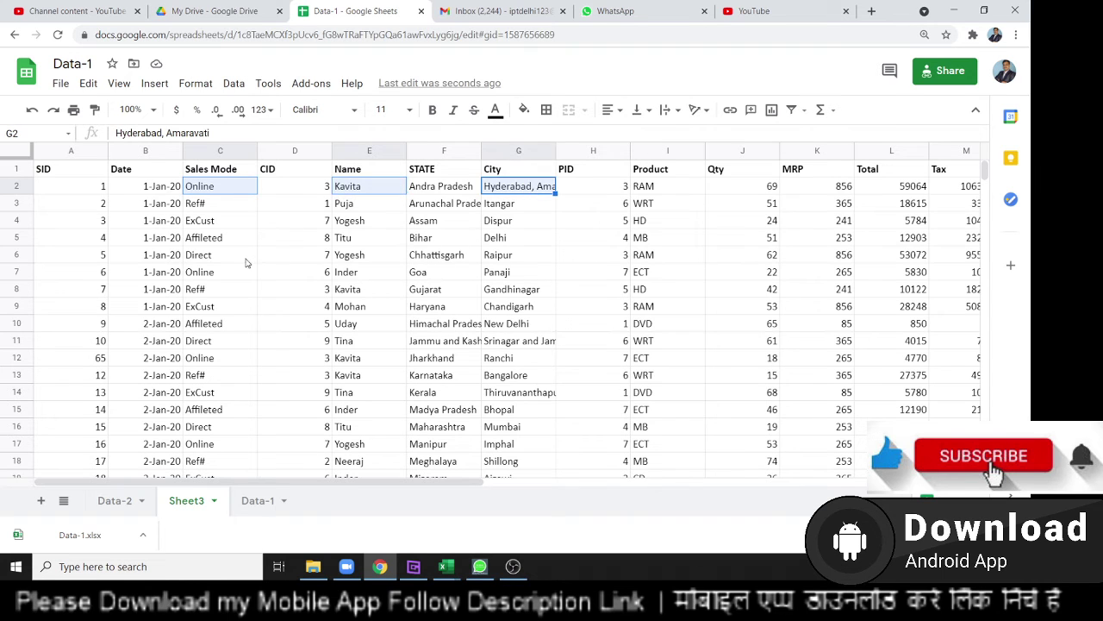
{"action": "left_click", "coordinate": [211, 258], "text": "ctrl"}
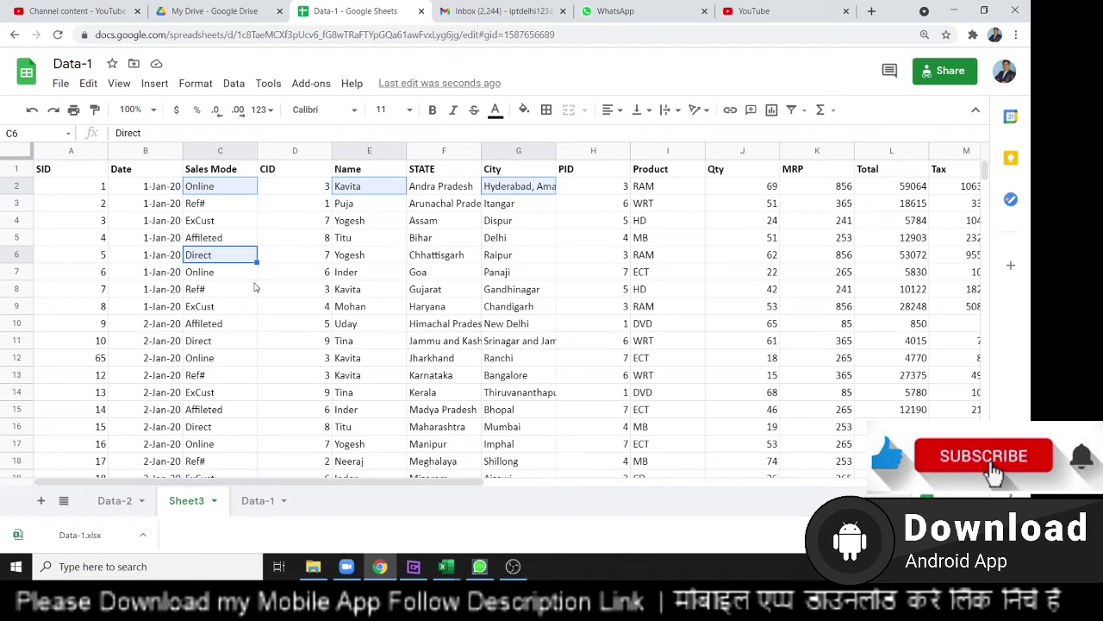
{"action": "key", "text": "ctrl+c"}
{"action": "key", "text": "Escape"}
{"action": "left_click", "coordinate": [368, 259], "text": "ctrl"}
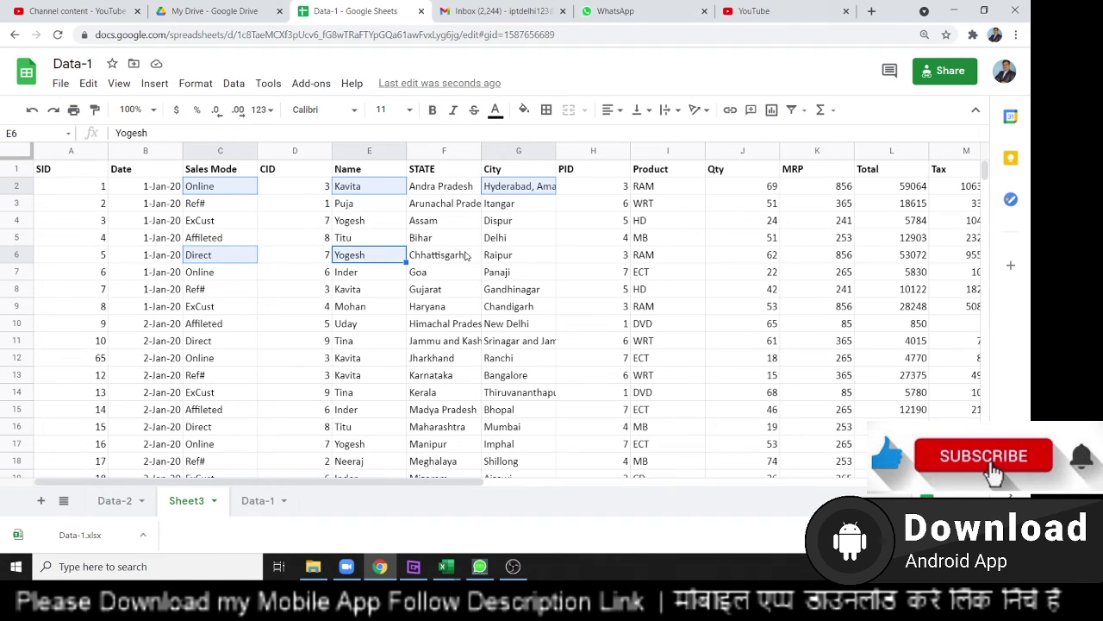
{"action": "left_click", "coordinate": [515, 255], "text": "ctrl"}
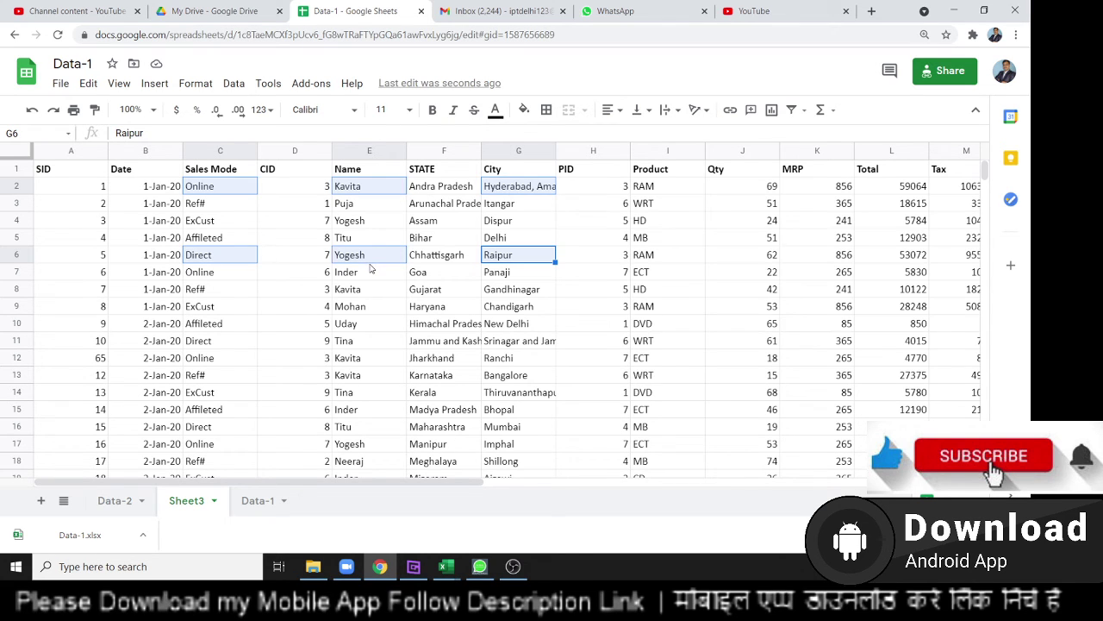
{"action": "key", "text": "ctrl+c"}
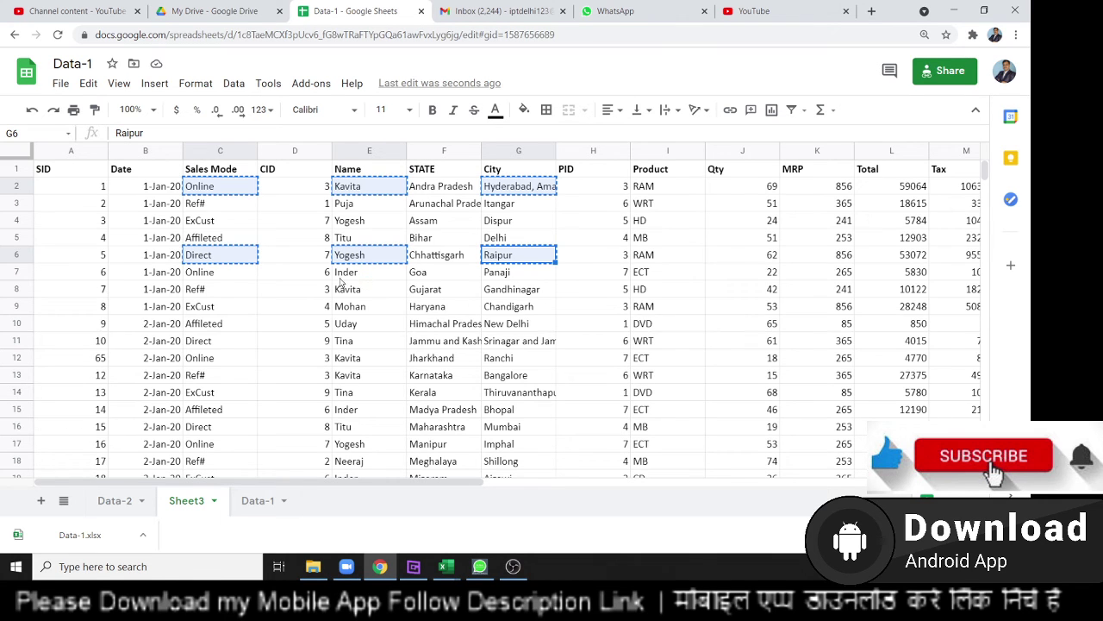
{"action": "left_click", "coordinate": [343, 291]}
{"action": "key", "text": "Escape"}
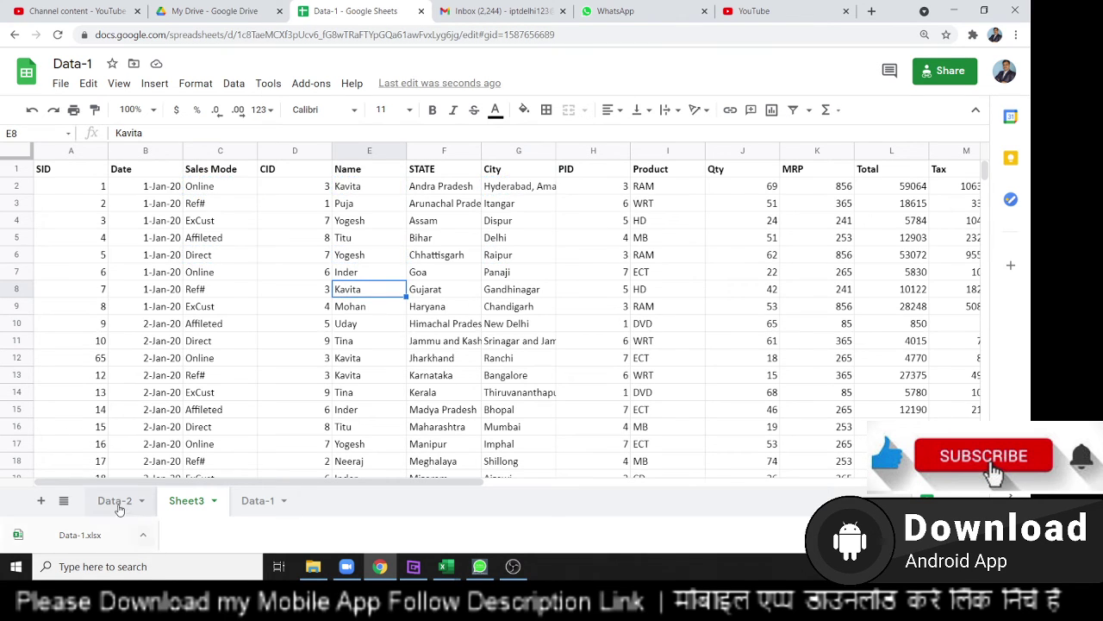
{"action": "left_click", "coordinate": [118, 502]}
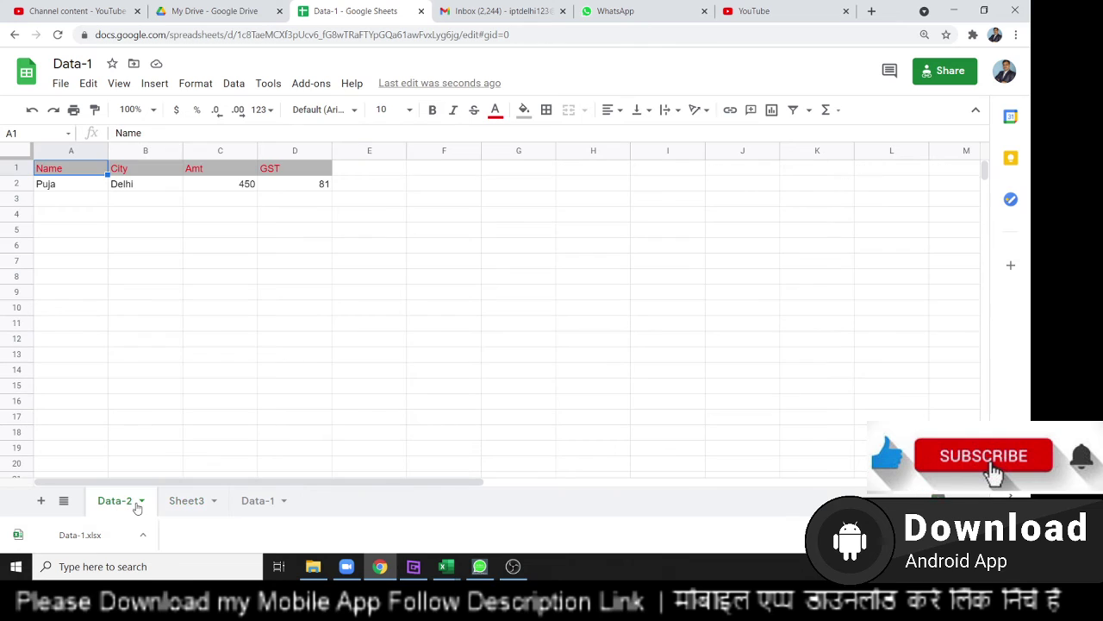
{"action": "left_click", "coordinate": [262, 501]}
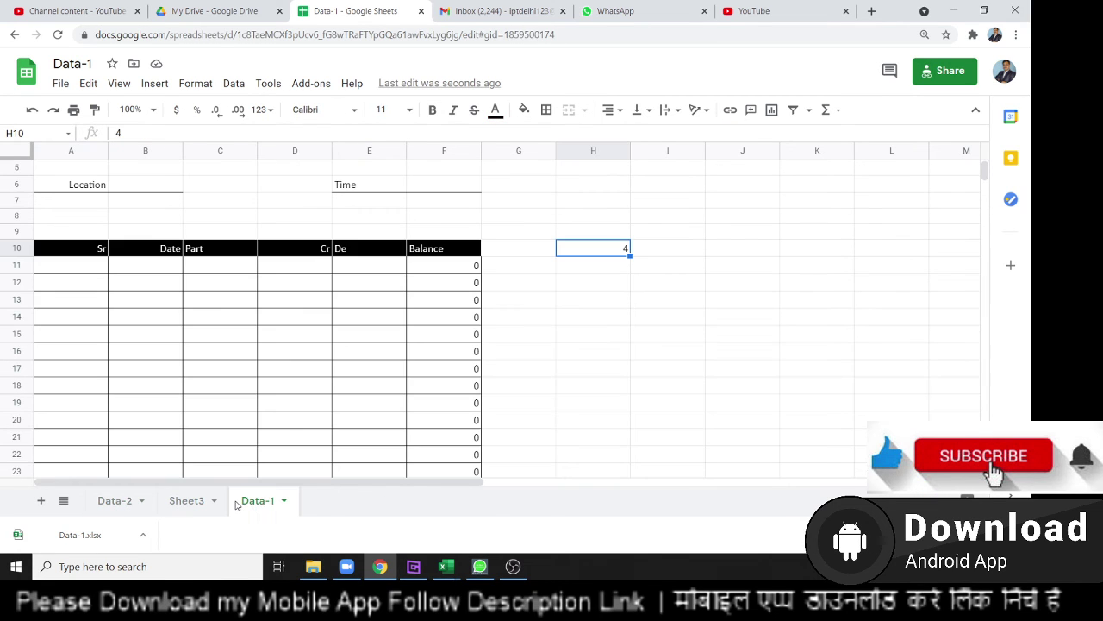
{"action": "left_click", "coordinate": [202, 503]}
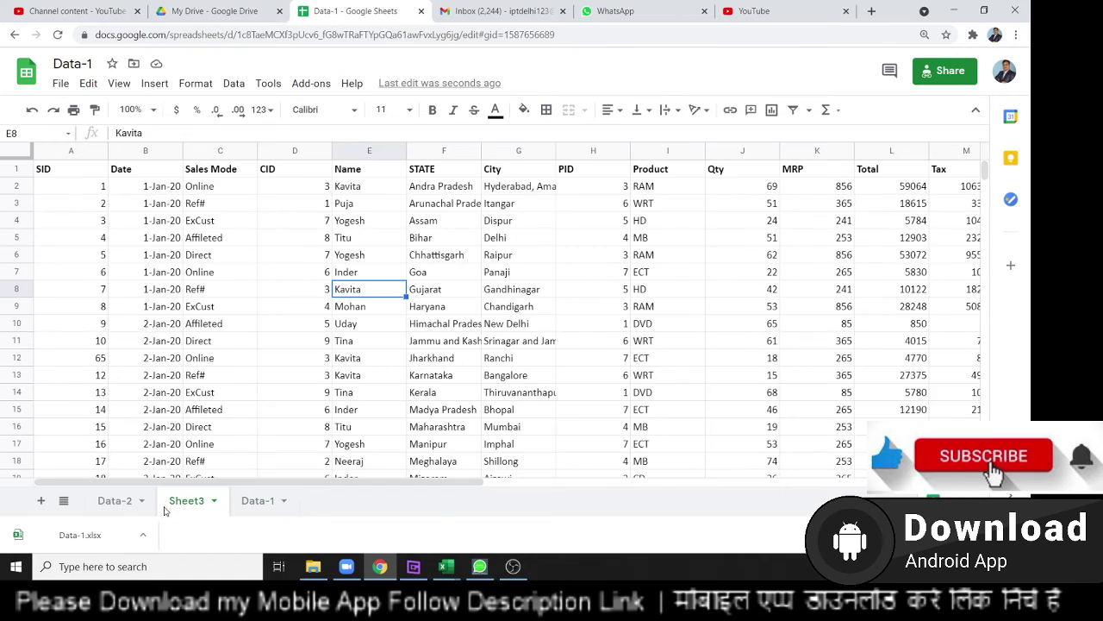
{"action": "left_click", "coordinate": [132, 507]}
{"action": "left_click", "coordinate": [193, 507]}
{"action": "left_click", "coordinate": [246, 507]}
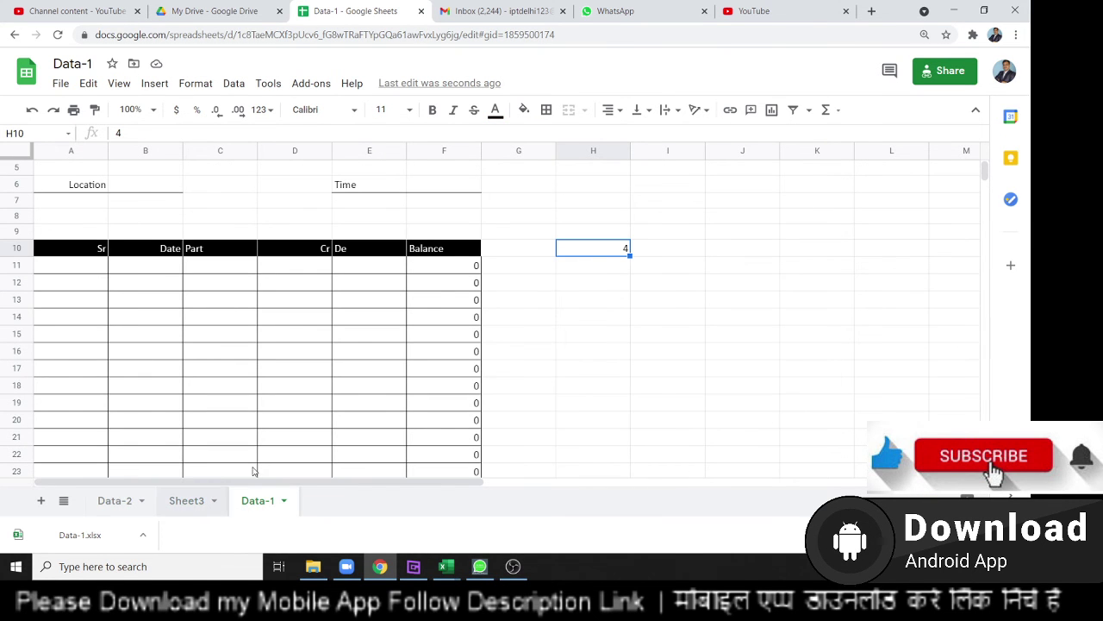
{"action": "left_click", "coordinate": [121, 500]}
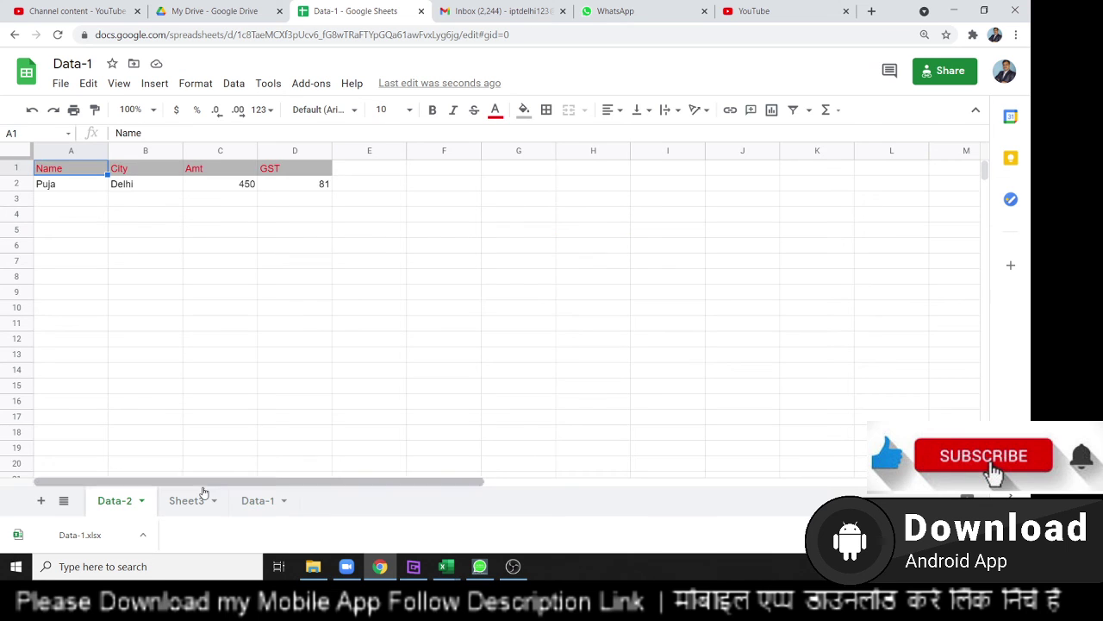
{"action": "left_click", "coordinate": [198, 499]}
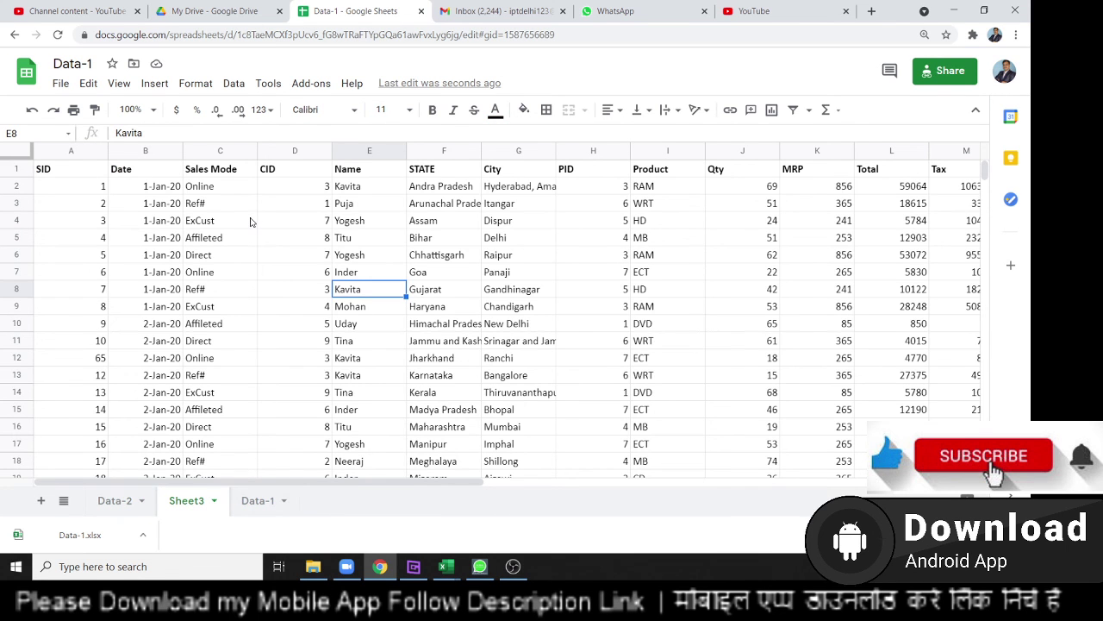